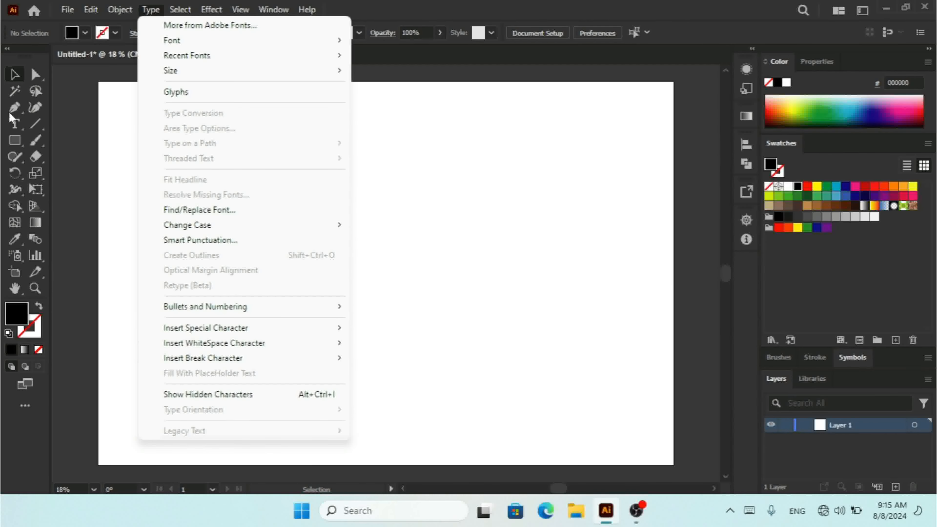
# - Create a point text object filled with placeholder text on the artboard and move it slightly down and left
pyautogui.click(13, 124)
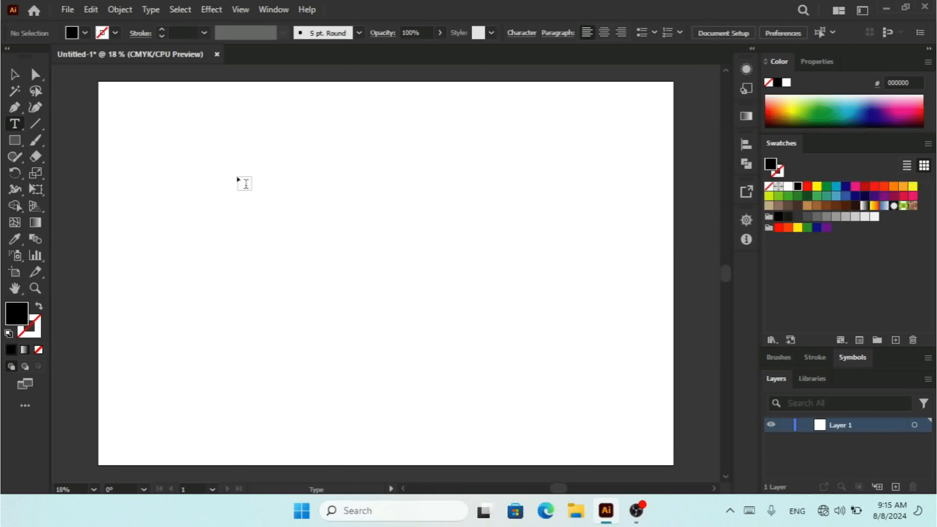
pyautogui.click(270, 169)
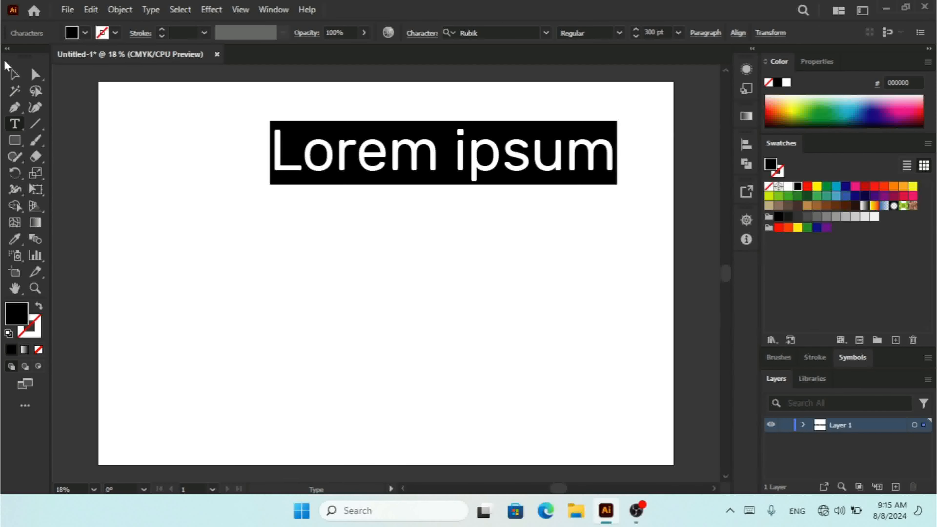
pyautogui.click(14, 75)
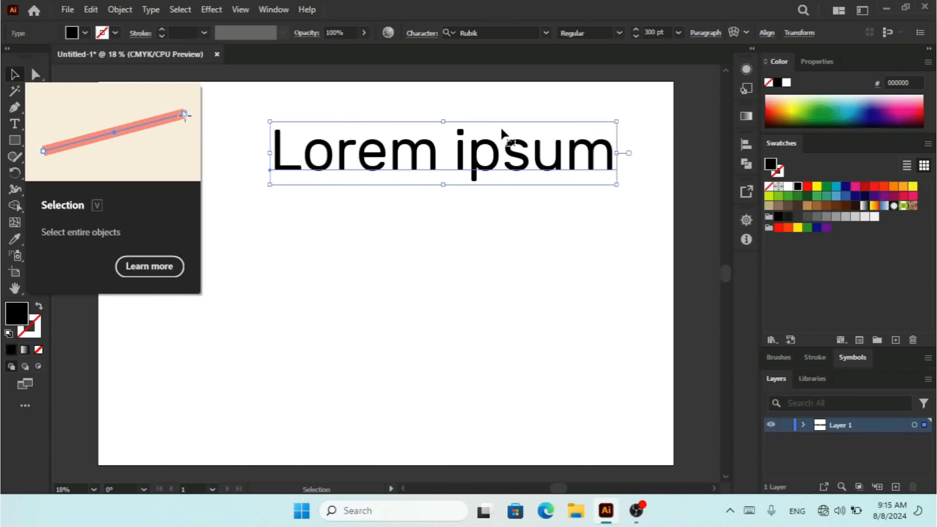
pyautogui.moveTo(474, 158); pyautogui.dragTo(435, 174)
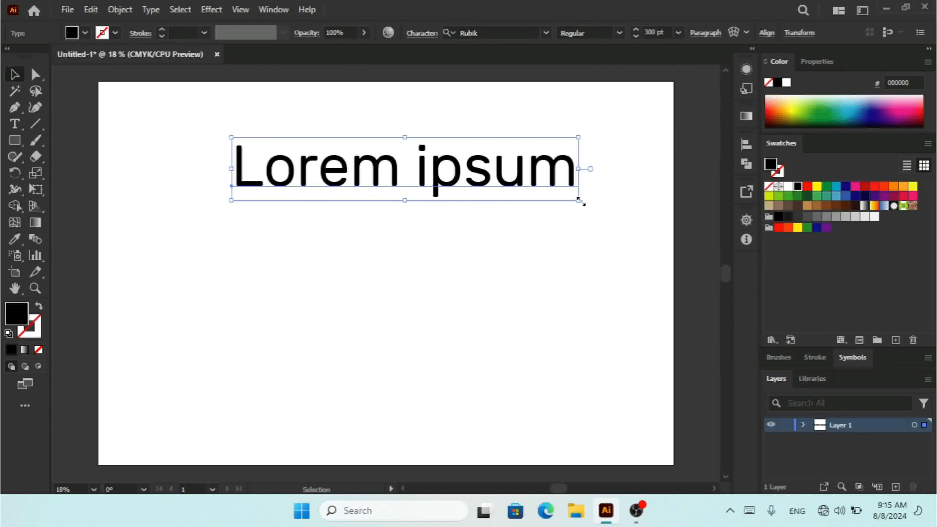
# - Try stretching the point text by its corner handle, then undo the scaling
pyautogui.moveTo(578, 200); pyautogui.dragTo(677, 370)
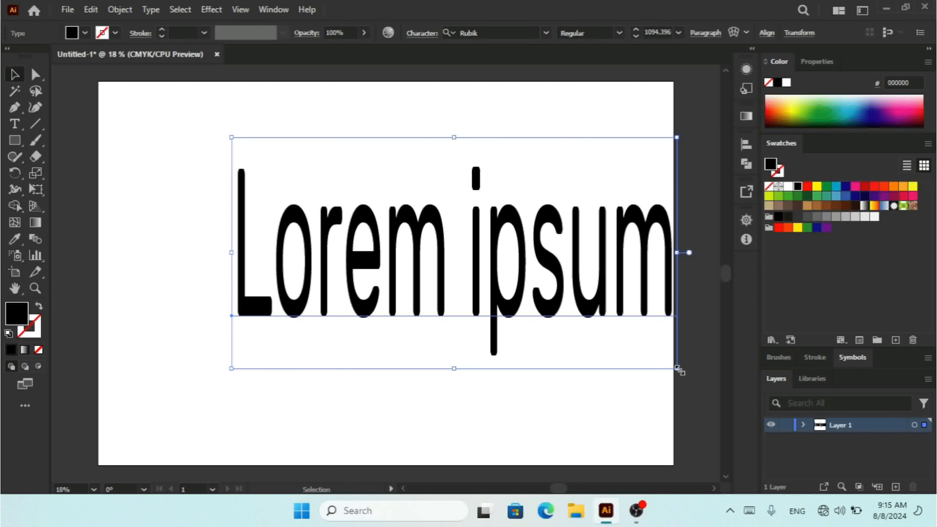
pyautogui.moveTo(678, 371); pyautogui.dragTo(313, 384)
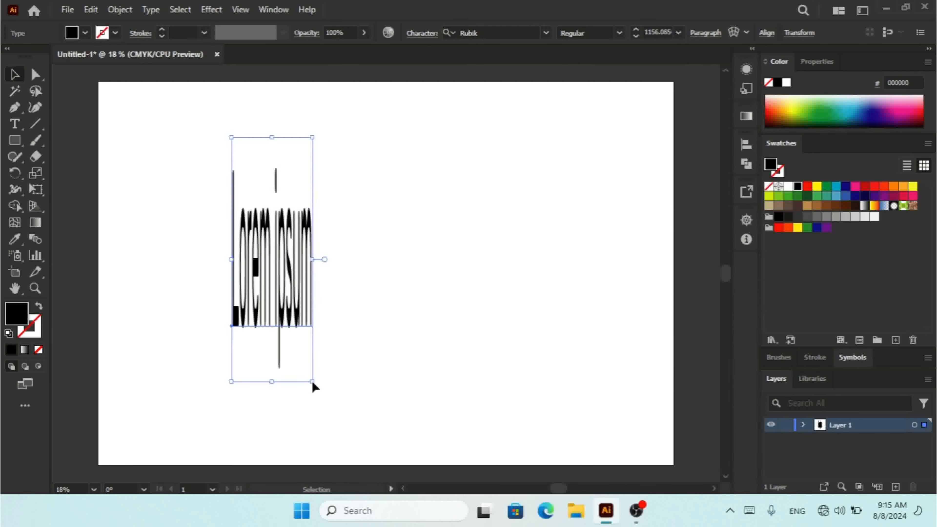
pyautogui.hotkey('ctrl', 'z')
pyautogui.hotkey('ctrl', 'z')
pyautogui.hotkey('ctrl', 'z')
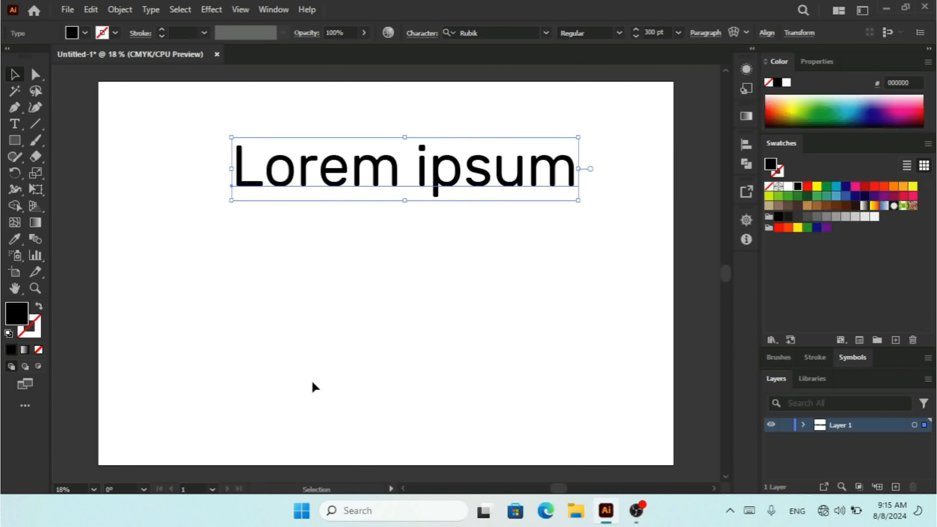
# - Convert the text to area type and resize its frame so the text fits on one line
pyautogui.click(151, 10)
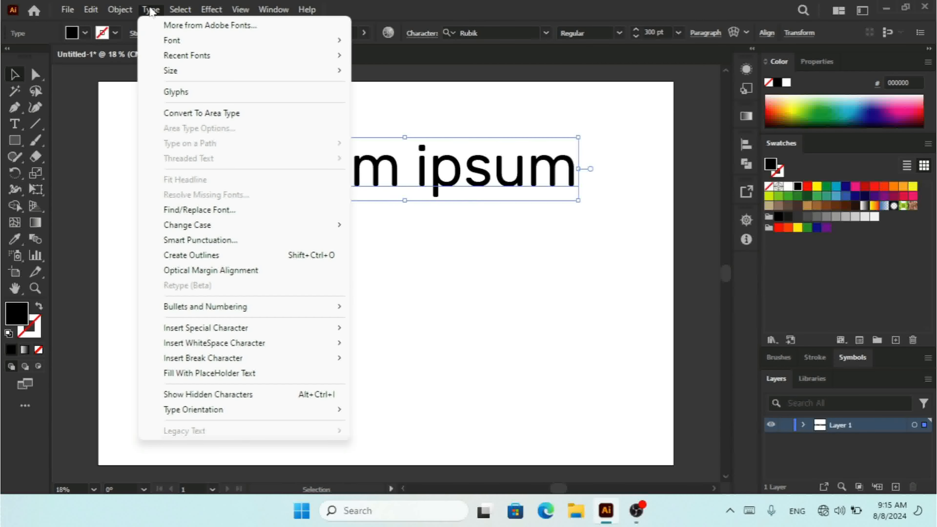
pyautogui.click(206, 114)
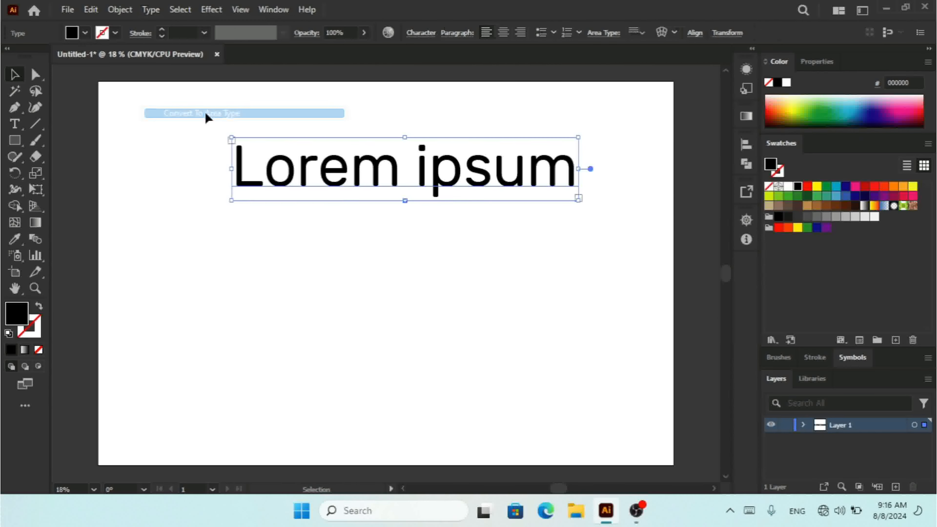
pyautogui.moveTo(579, 200); pyautogui.dragTo(341, 369)
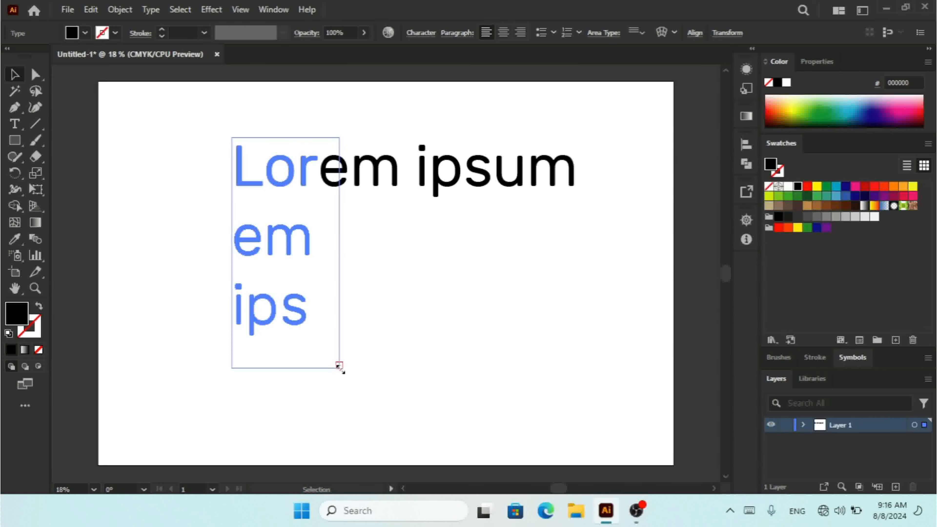
pyautogui.moveTo(341, 369); pyautogui.dragTo(590, 278)
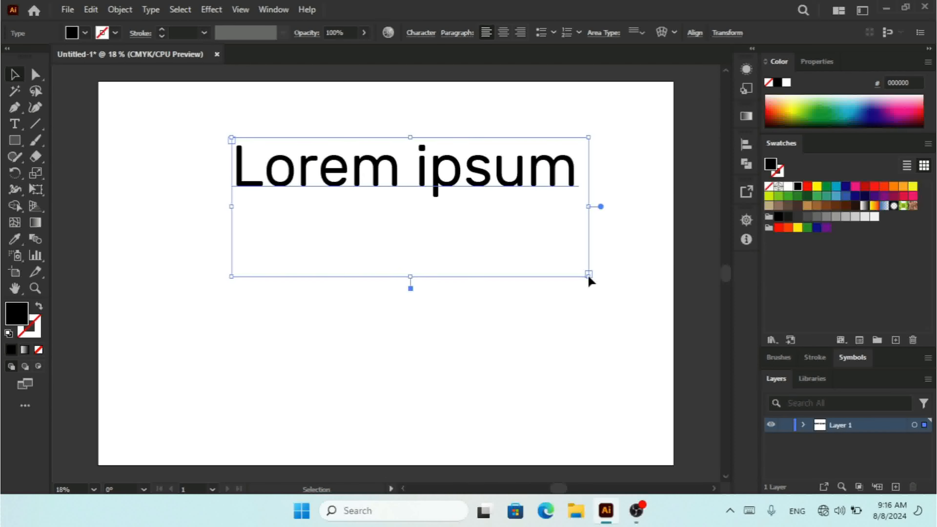
# - Convert the text back to point type, try a scaling drag, and undo it
pyautogui.click(149, 10)
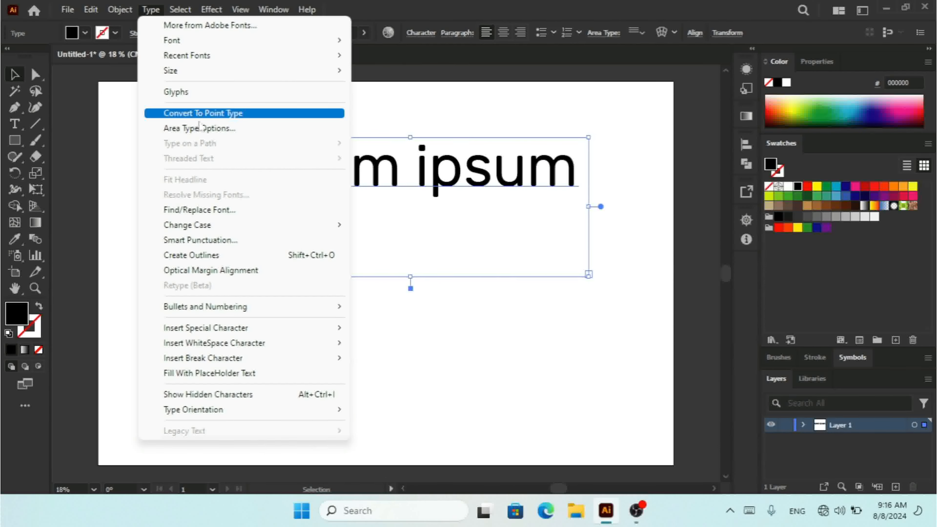
pyautogui.click(215, 117)
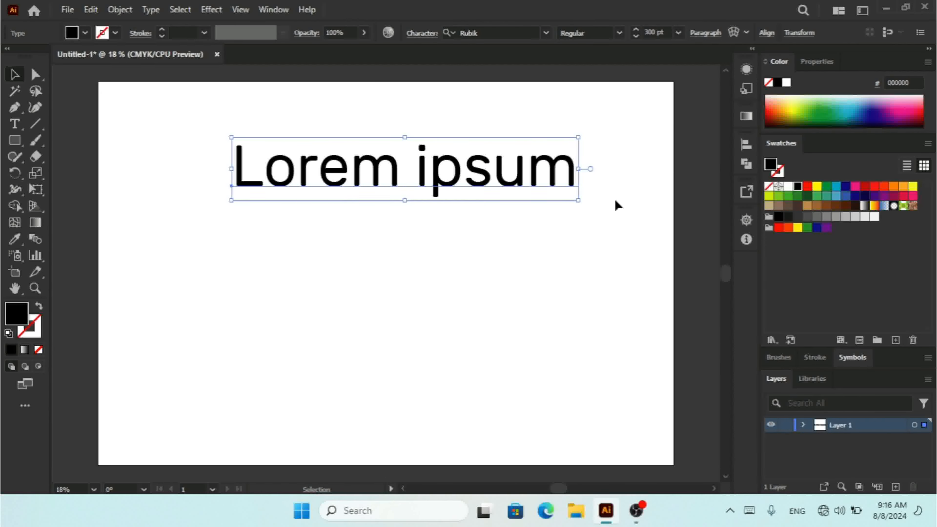
pyautogui.moveTo(578, 201); pyautogui.dragTo(639, 387)
pyautogui.hotkey('ctrl', 'z')
# - Delete the text object
pyautogui.click(151, 9)
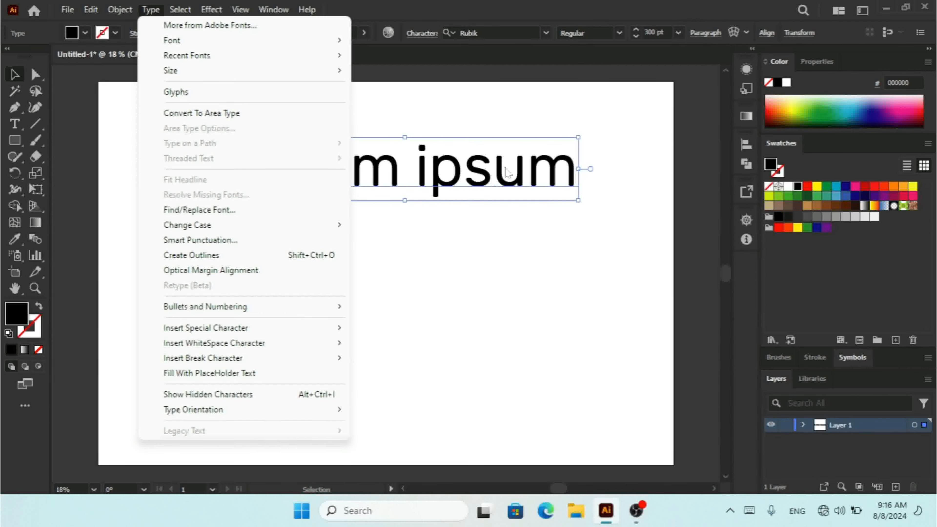
pyautogui.click(517, 170)
pyautogui.press('Delete')
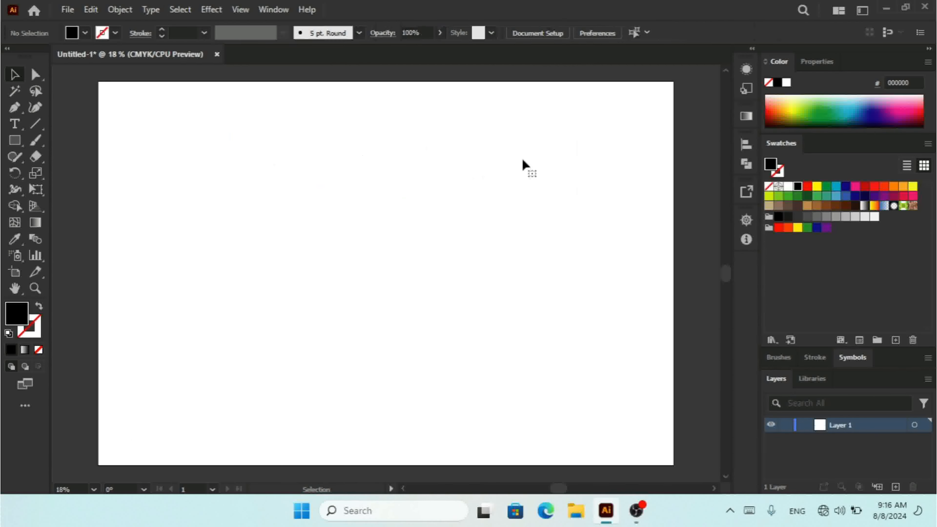
# - Draw an area text frame across most of the artboard filled with placeholder text
pyautogui.click(14, 124)
pyautogui.moveTo(145, 117); pyautogui.dragTo(642, 433)
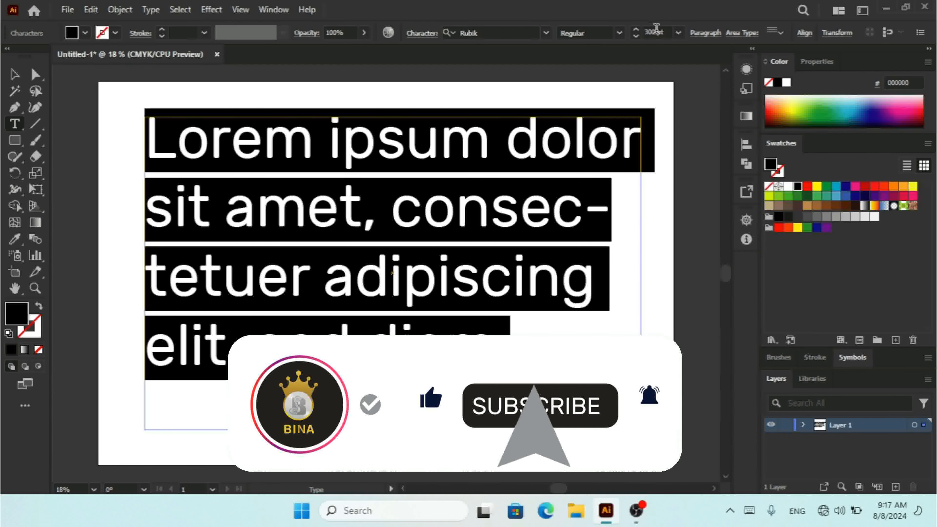
# - Set the font size of the area text to 180 pt
pyautogui.moveTo(669, 33); pyautogui.dragTo(628, 32)
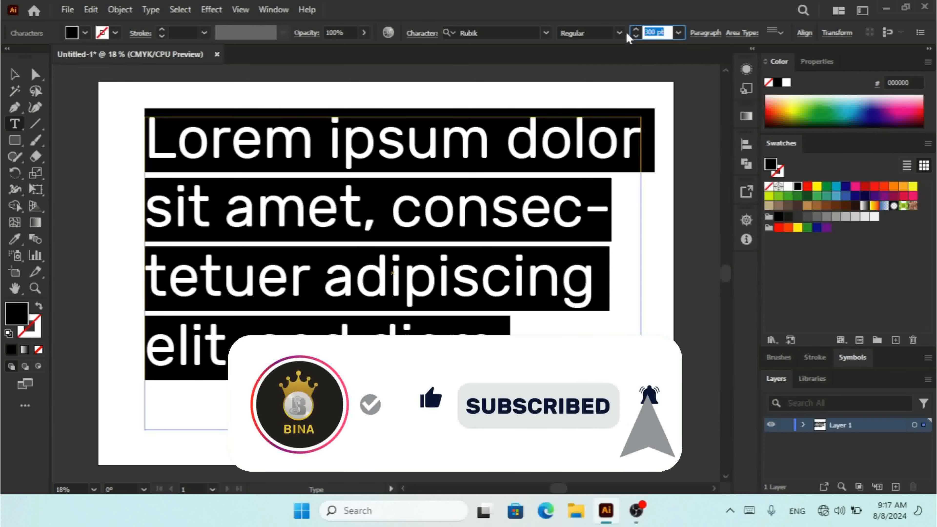
pyautogui.write('180')
pyautogui.press('Return')
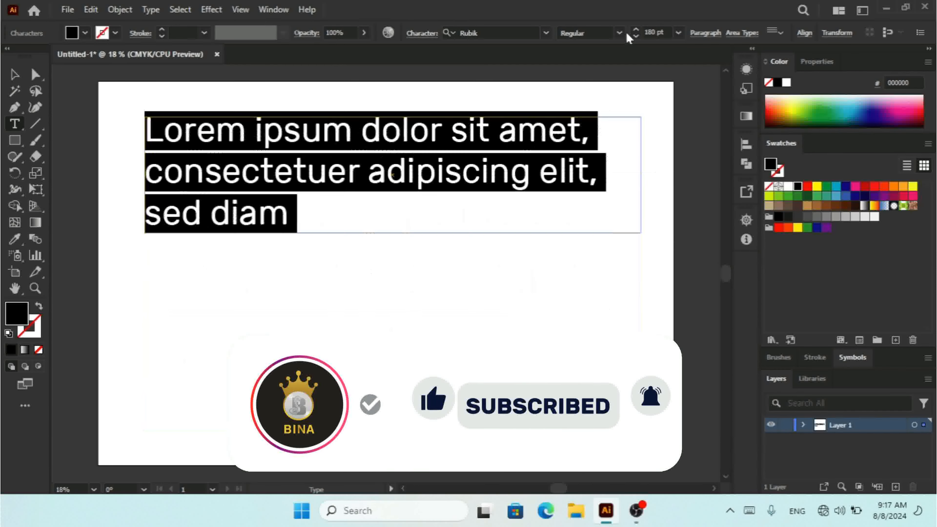
# - Delete the area text and draw a new area text frame spanning nearly the whole artboard
pyautogui.click(15, 75)
pyautogui.press('Delete')
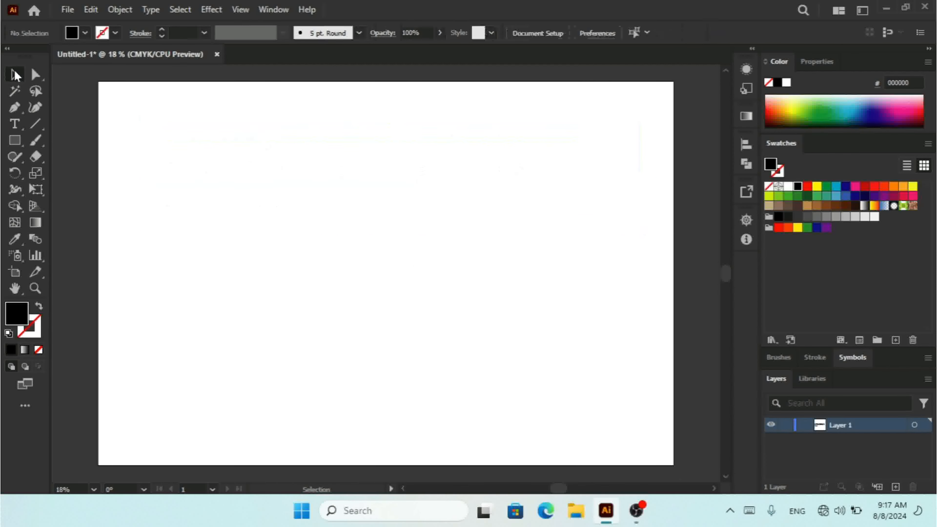
pyautogui.click(15, 127)
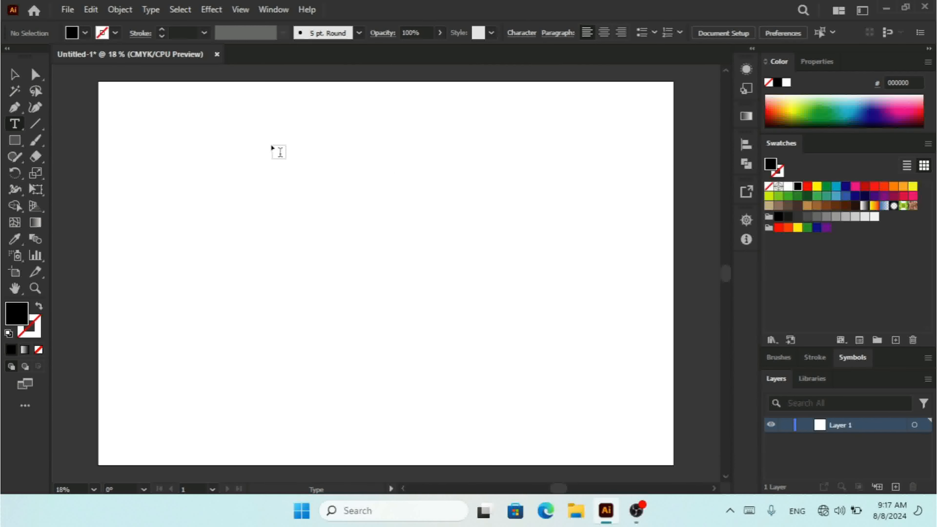
pyautogui.moveTo(124, 107); pyautogui.dragTo(654, 435)
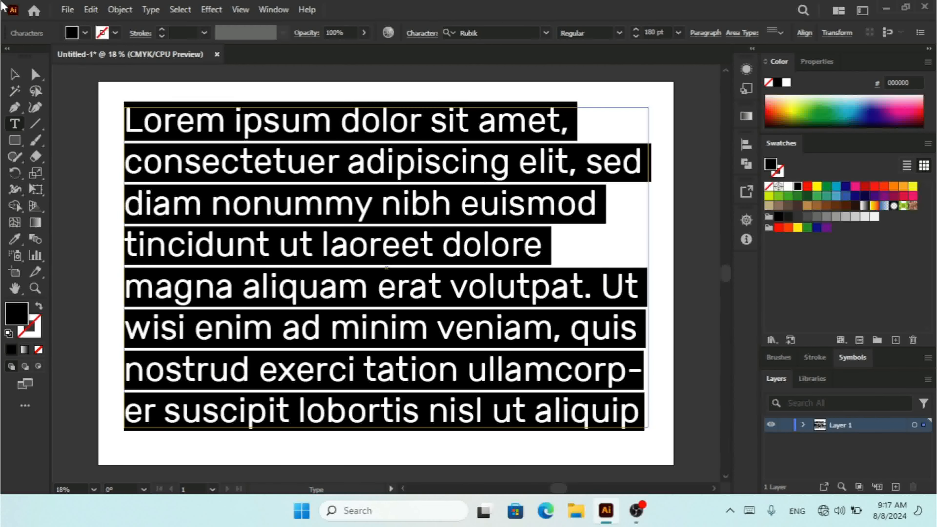
# - Open Area Type Options for the text frame and set its width to 2739 px
pyautogui.click(15, 75)
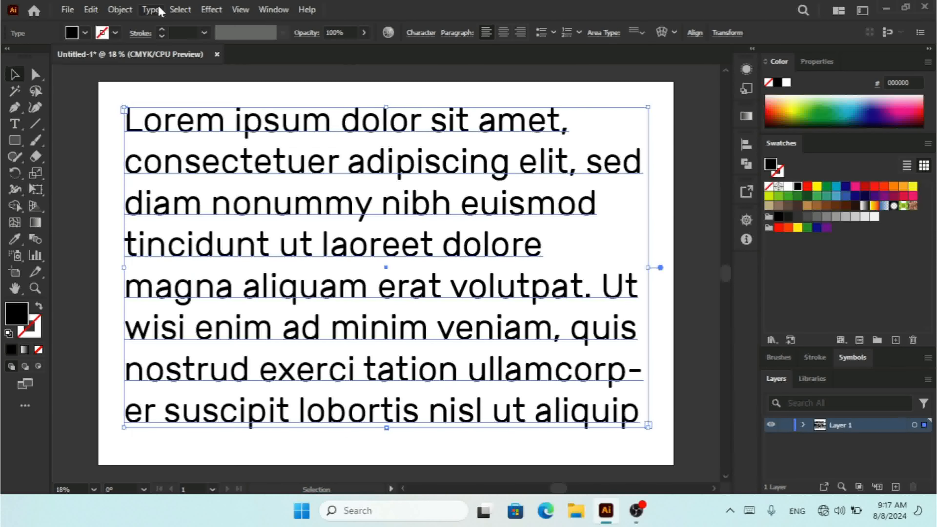
pyautogui.click(160, 11)
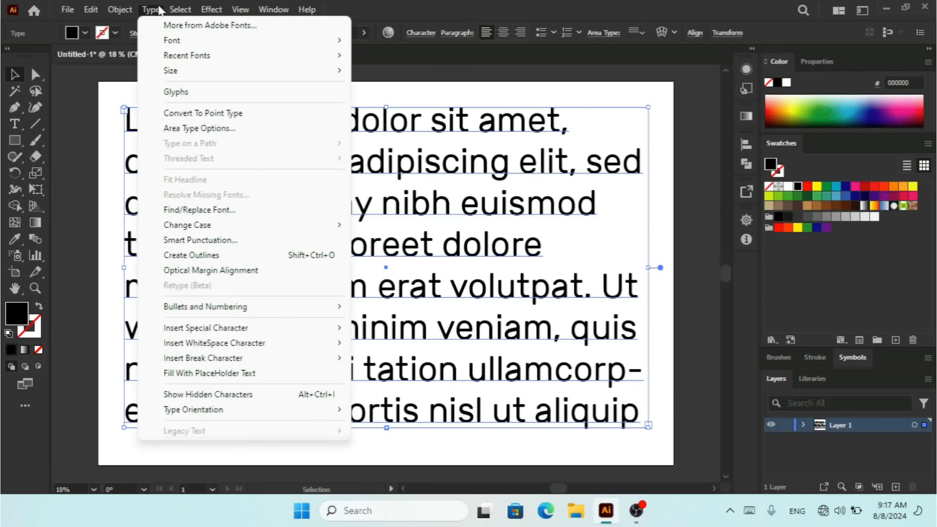
pyautogui.click(193, 129)
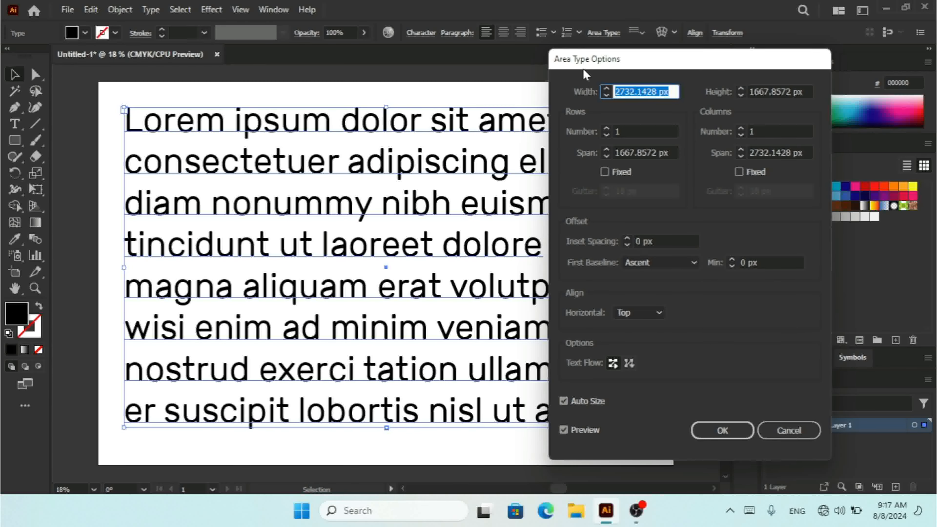
pyautogui.moveTo(678, 68); pyautogui.dragTo(656, 59)
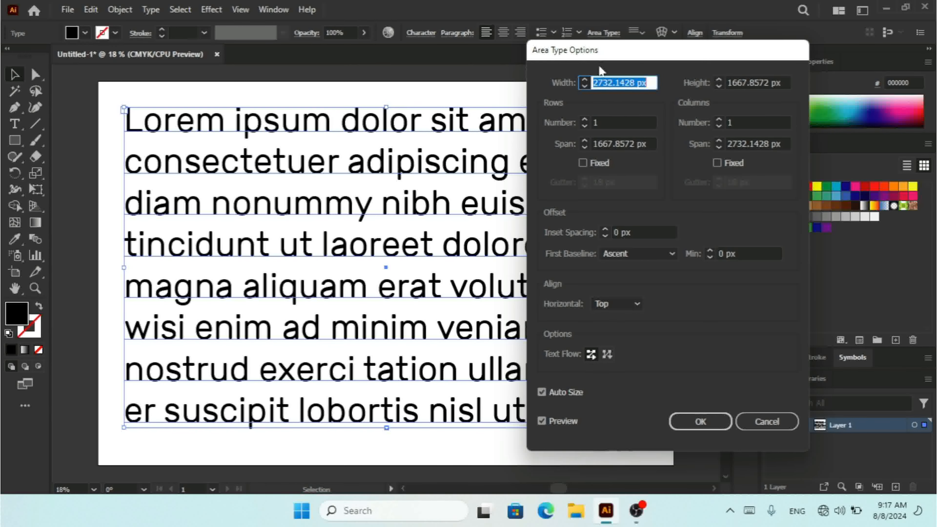
pyautogui.write('2737')
pyautogui.click(584, 79)
pyautogui.click(585, 79)
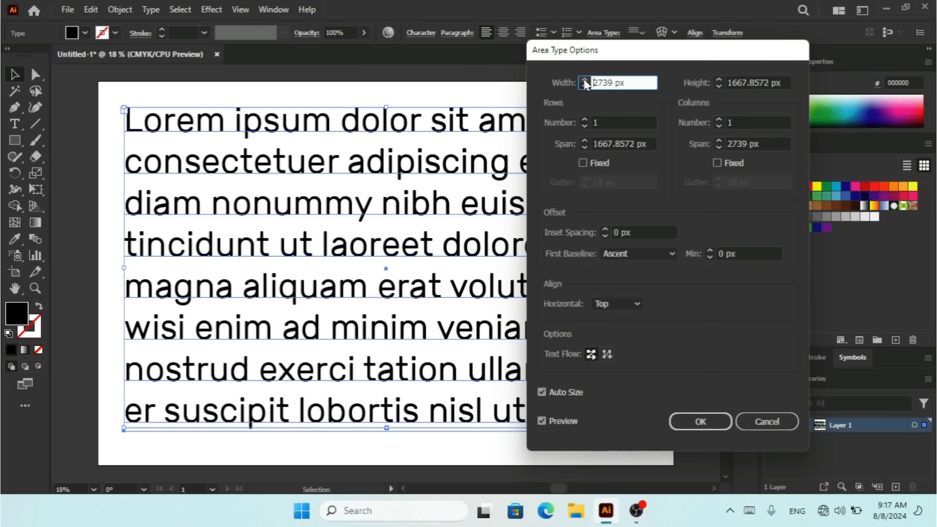
# - Increase the area text height to 1677 px
pyautogui.click(719, 80)
pyautogui.click(720, 80)
pyautogui.click(719, 80)
pyautogui.click(719, 79)
pyautogui.click(720, 80)
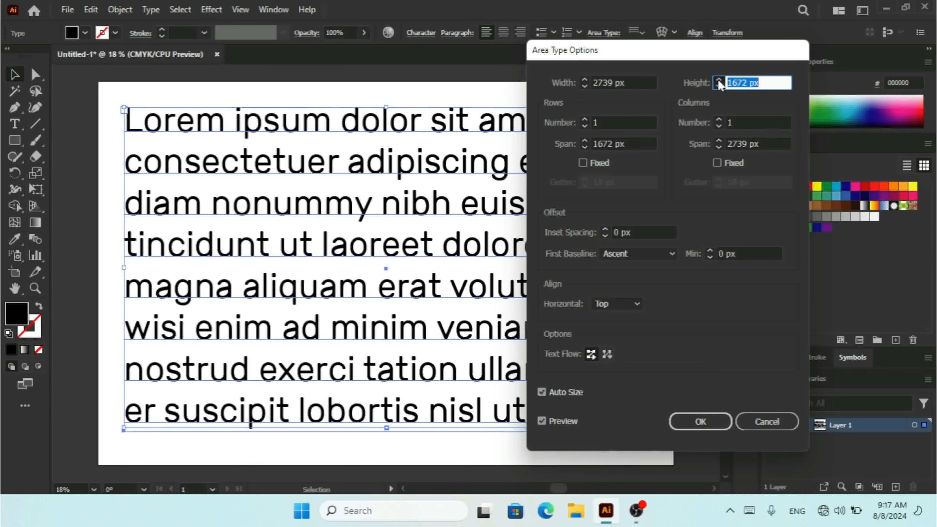
pyautogui.click(719, 79)
pyautogui.click(719, 79)
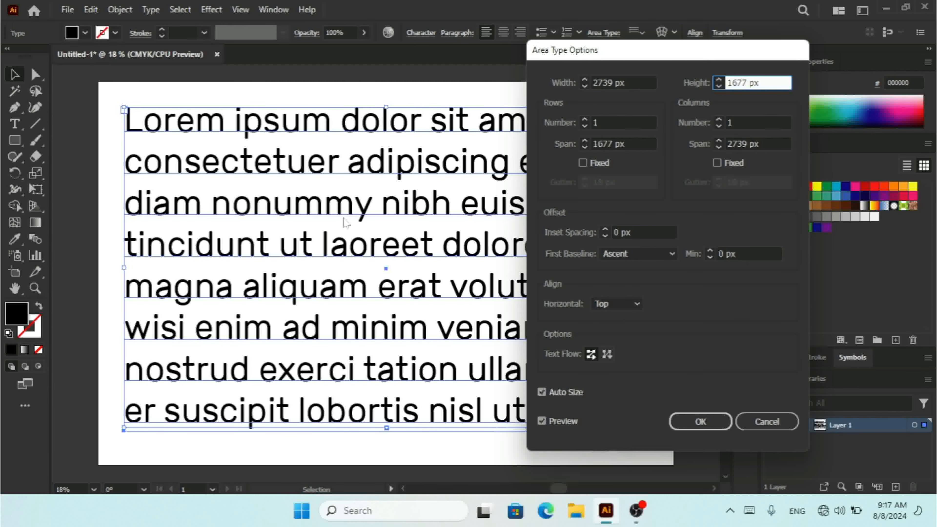
# - Set two rows and two columns, with a 66 px row gutter and a 57 px column gutter
pyautogui.click(586, 119)
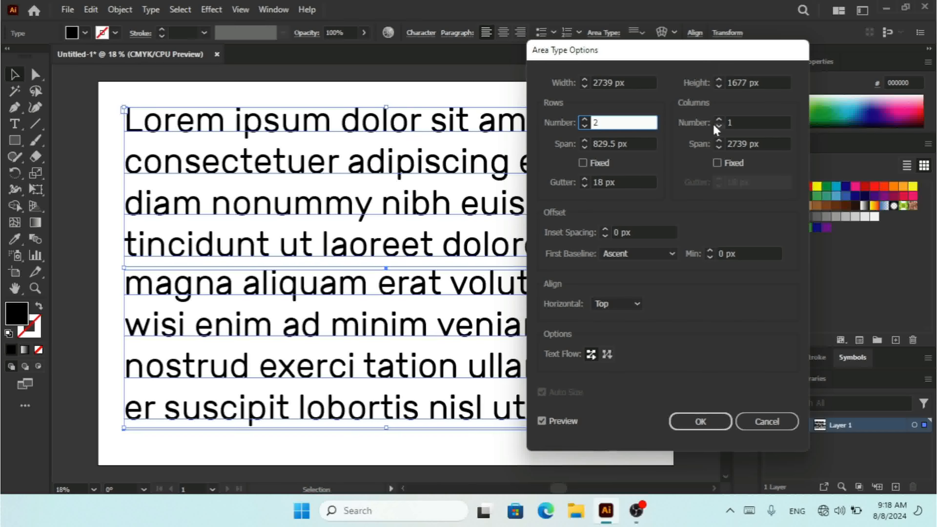
pyautogui.click(720, 120)
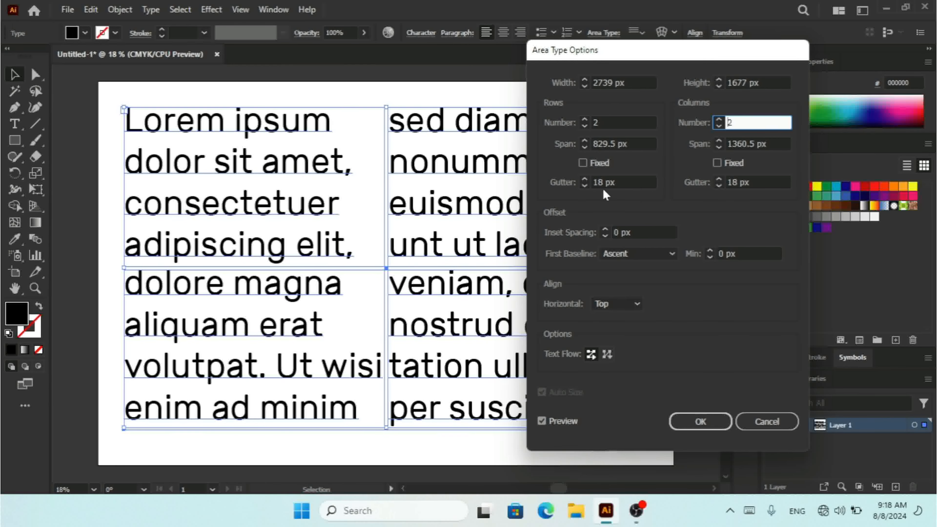
pyautogui.click(584, 181)
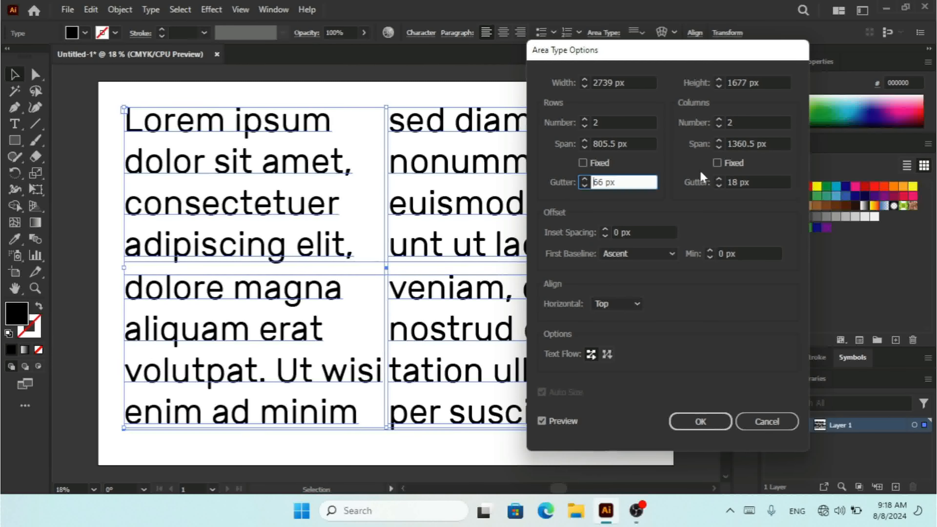
pyautogui.click(719, 183)
pyautogui.click(718, 180)
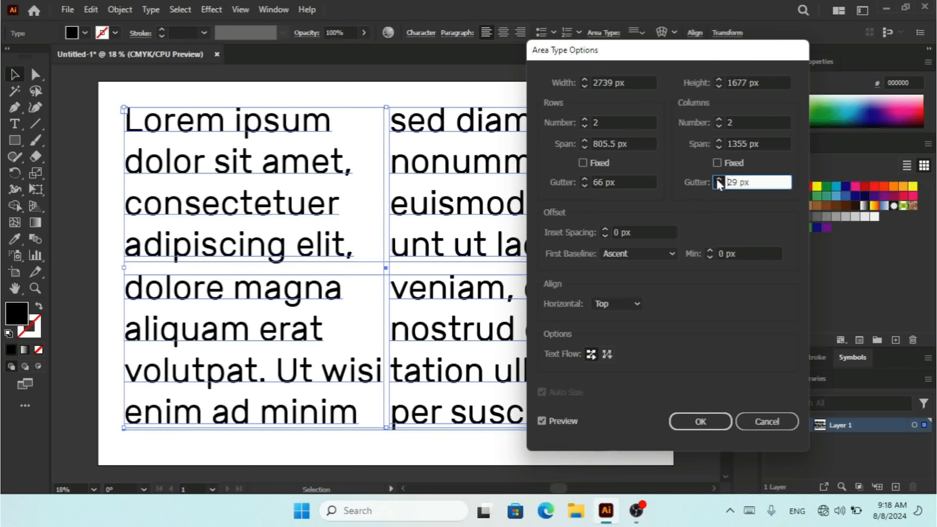
pyautogui.click(717, 180)
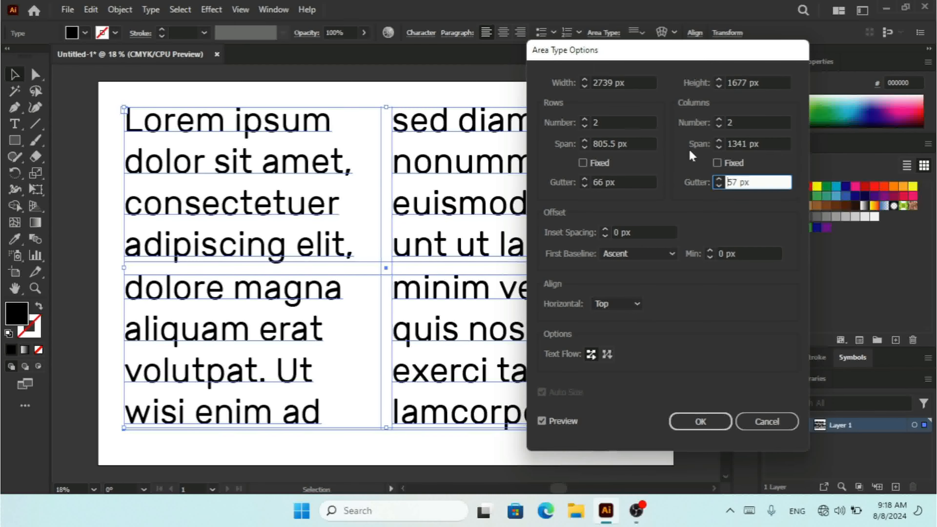
# - Increase the row span to 854 px
pyautogui.click(584, 143)
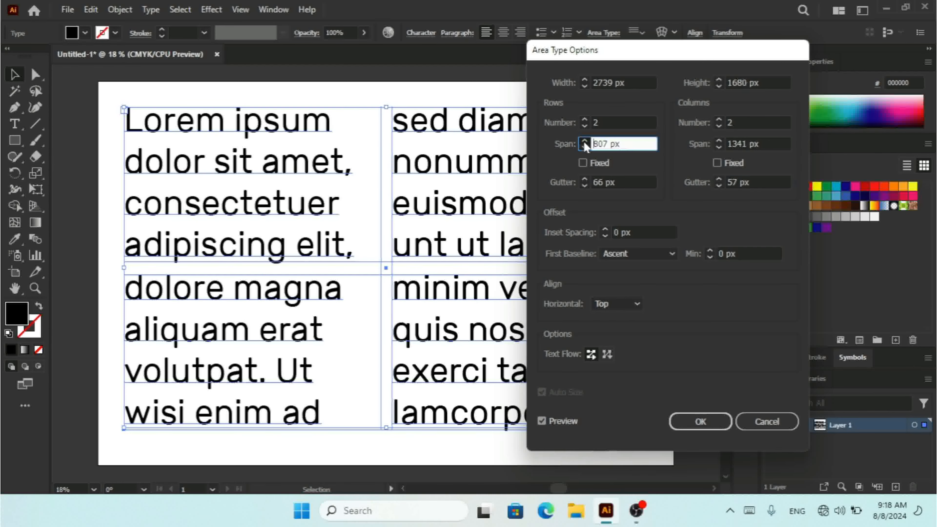
pyautogui.moveTo(584, 142); pyautogui.dragTo(584, 142)
pyautogui.click(584, 142)
pyautogui.click(584, 142)
pyautogui.click(584, 142)
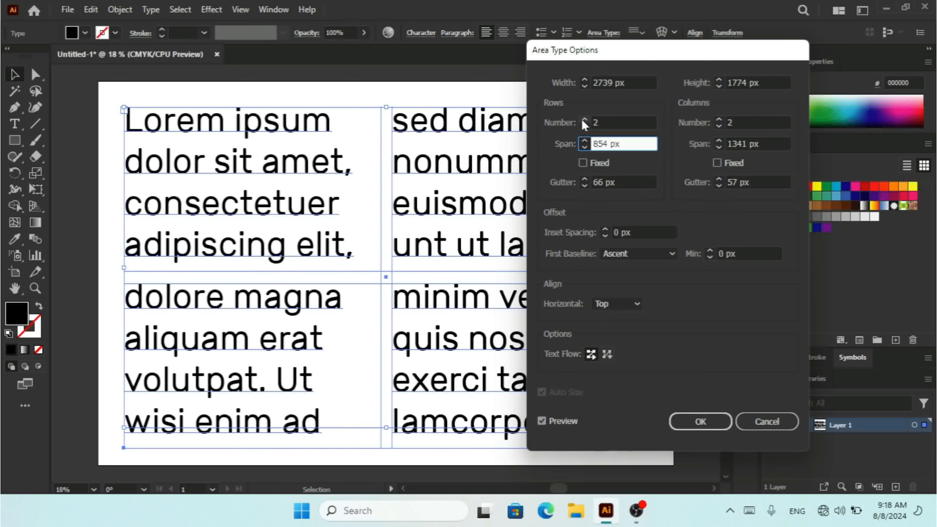
# - Reduce the rows to 1 and increase the column span to 1382 px
pyautogui.click(584, 128)
pyautogui.click(583, 128)
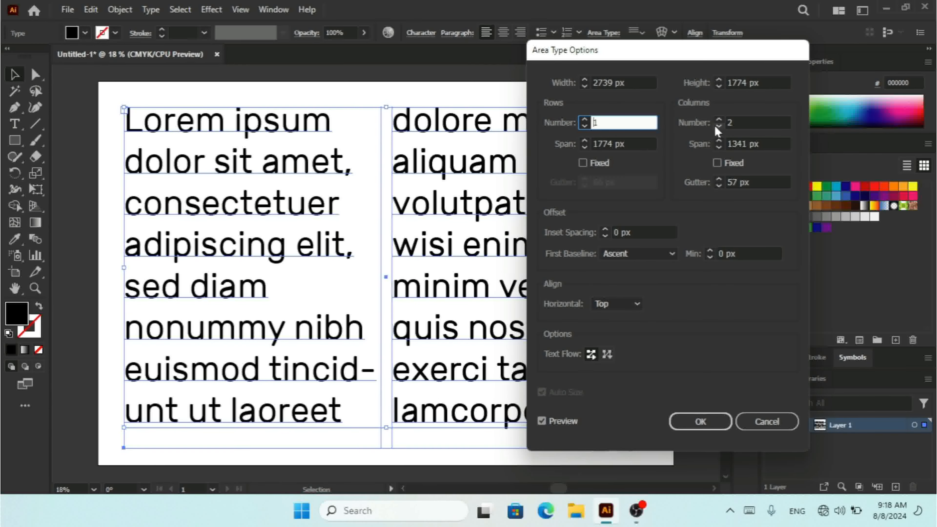
pyautogui.click(718, 142)
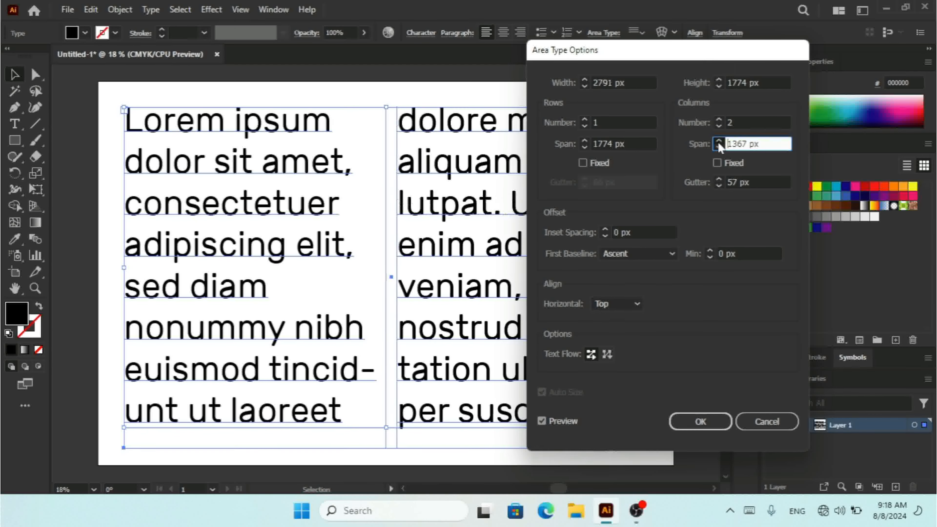
pyautogui.click(718, 142)
pyautogui.click(719, 142)
pyautogui.click(718, 142)
pyautogui.click(718, 142)
pyautogui.click(718, 142)
pyautogui.click(719, 142)
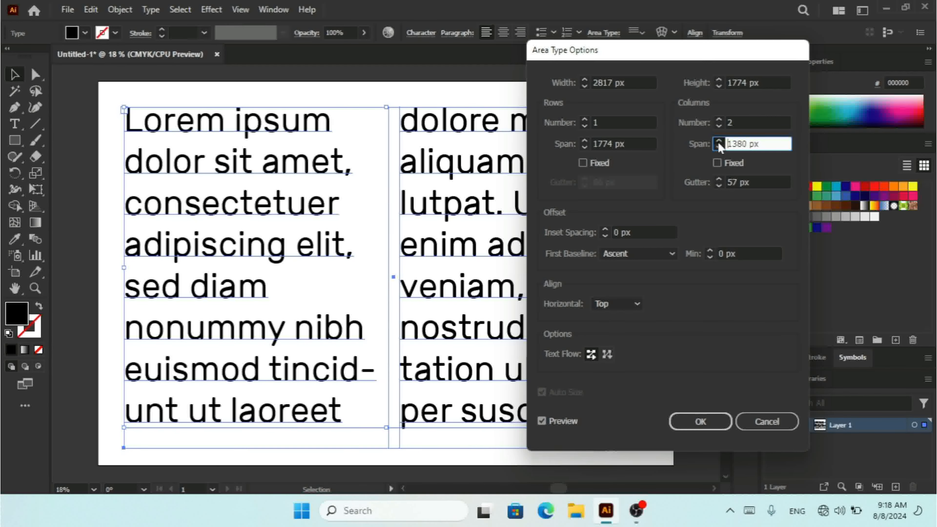
pyautogui.click(718, 142)
pyautogui.click(718, 142)
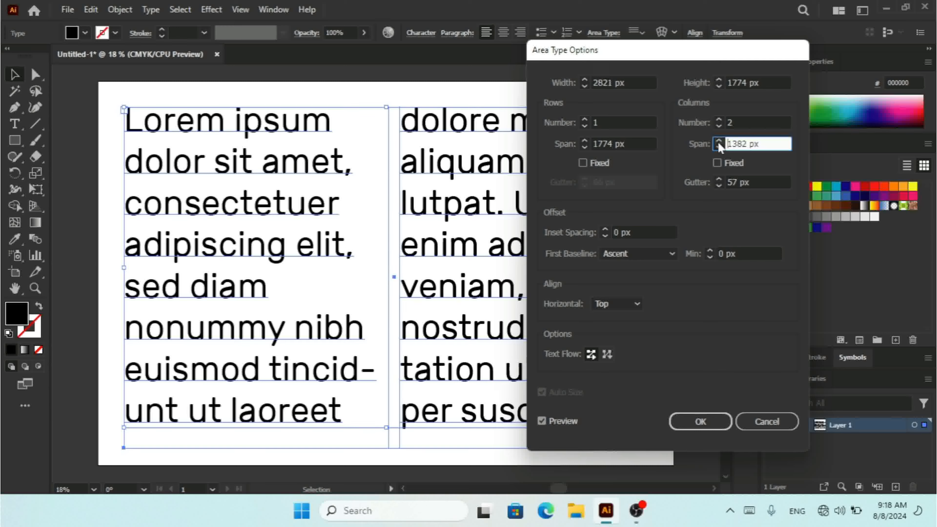
# - Fix the column span and set the column gutter to 0 px
pyautogui.click(718, 162)
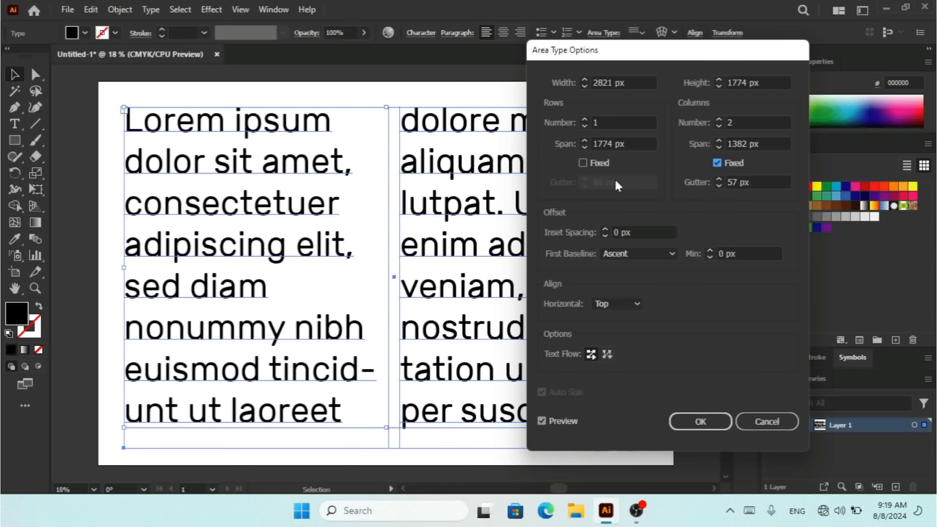
pyautogui.click(719, 179)
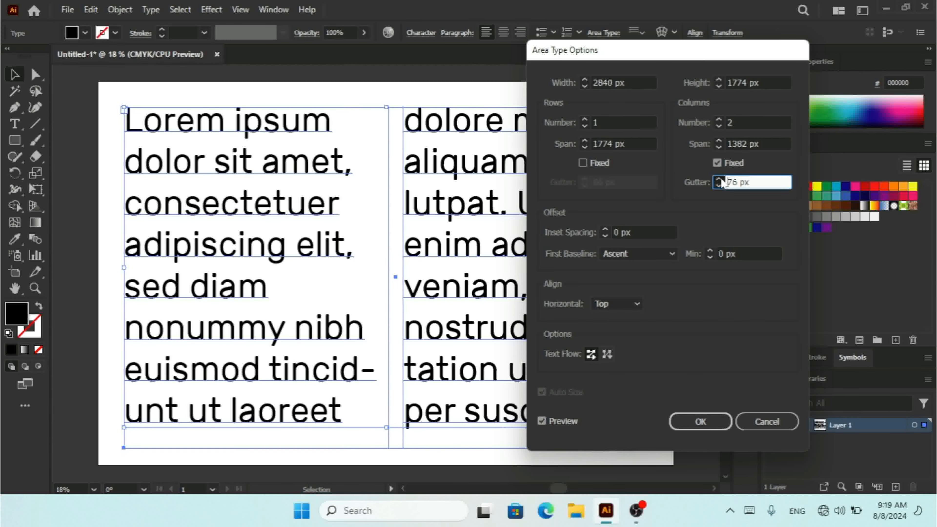
pyautogui.click(720, 180)
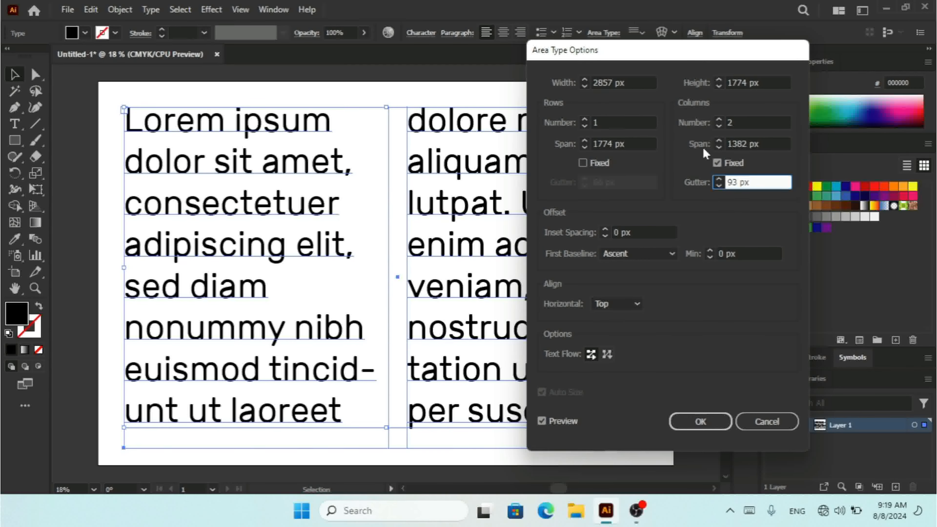
pyautogui.moveTo(754, 181); pyautogui.dragTo(630, 188)
pyautogui.write('0')
# - Adjust the fixed column span to 1358 px
pyautogui.click(721, 143)
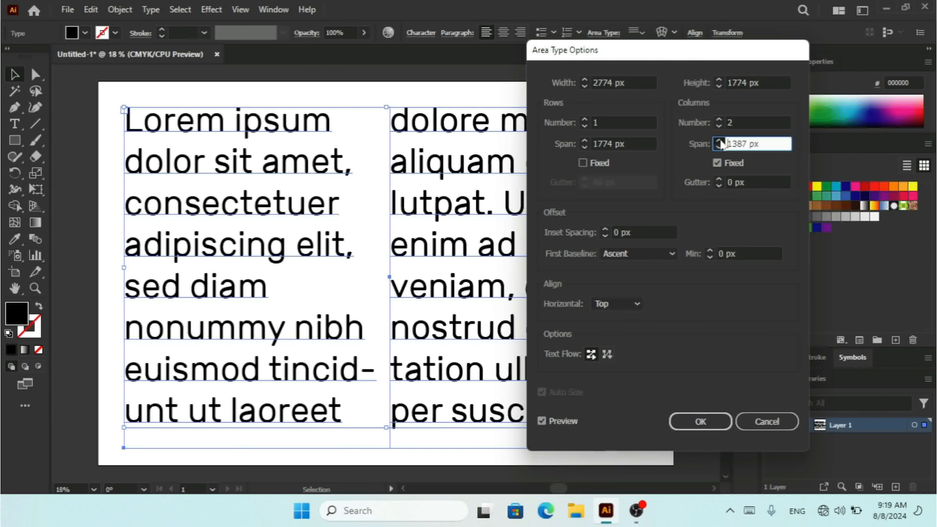
pyautogui.click(721, 141)
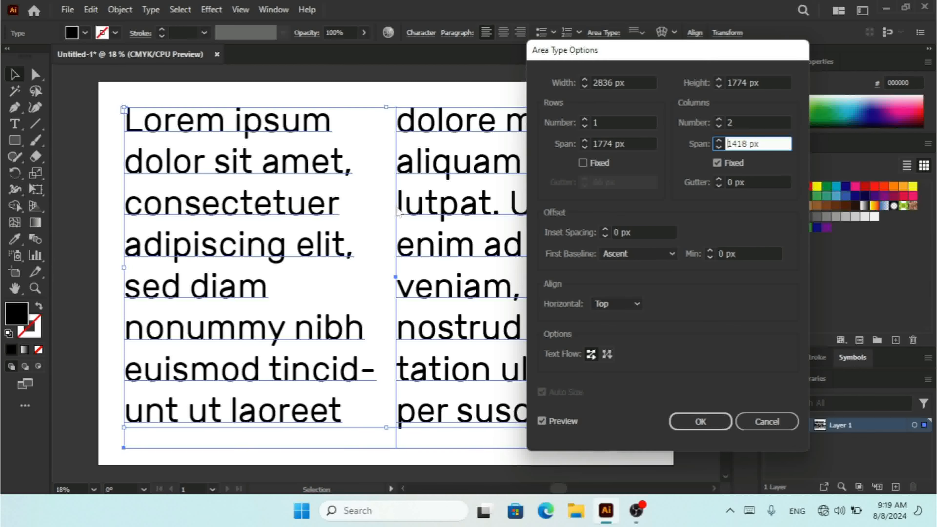
pyautogui.click(719, 148)
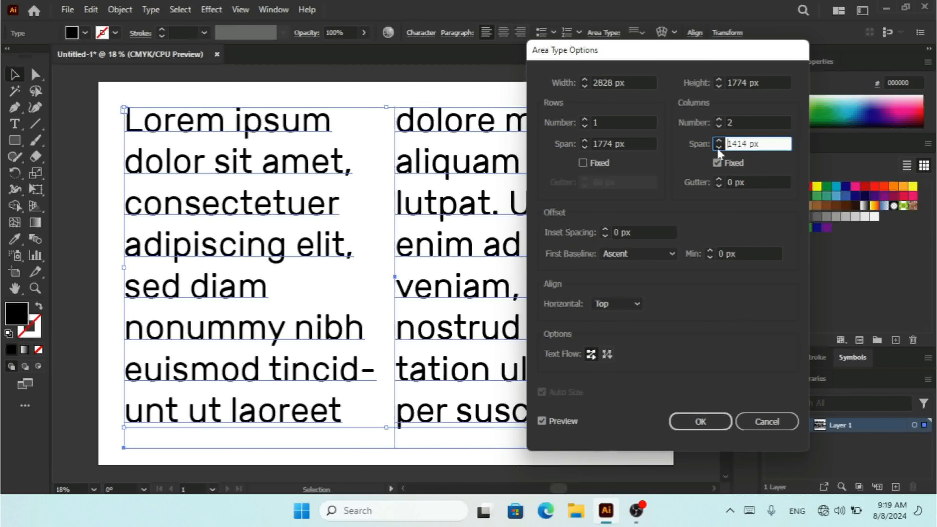
pyautogui.moveTo(717, 148); pyautogui.dragTo(718, 149)
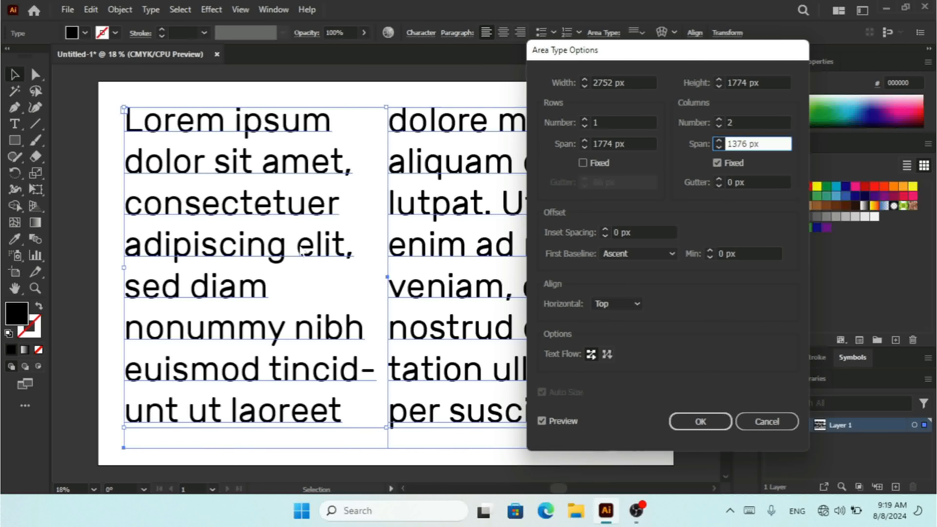
pyautogui.moveTo(720, 148); pyautogui.dragTo(720, 148)
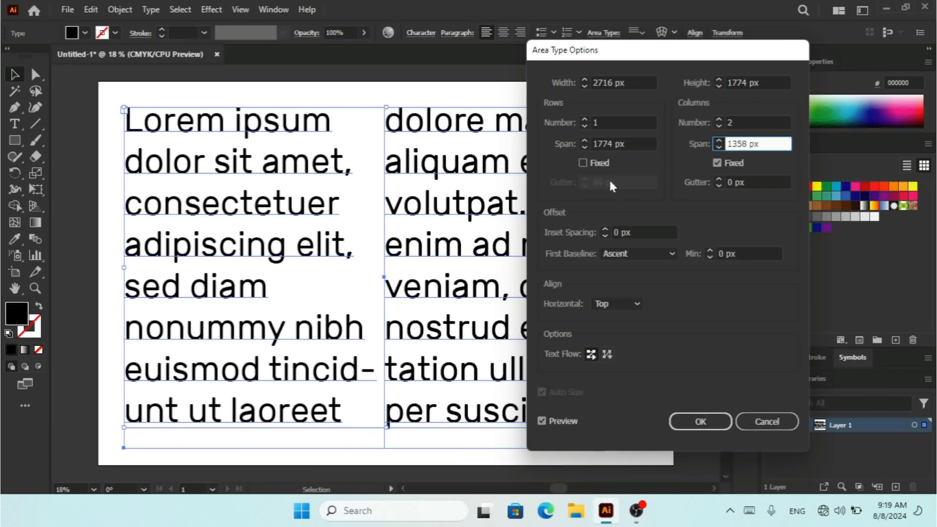
pyautogui.click(593, 163)
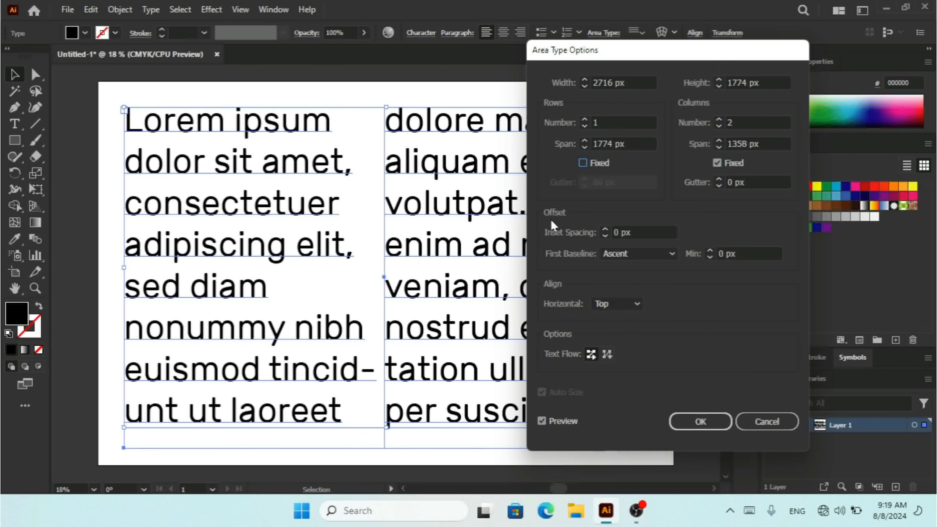
# - Reduce the columns to 1 and set the column span to 0 px
pyautogui.click(719, 128)
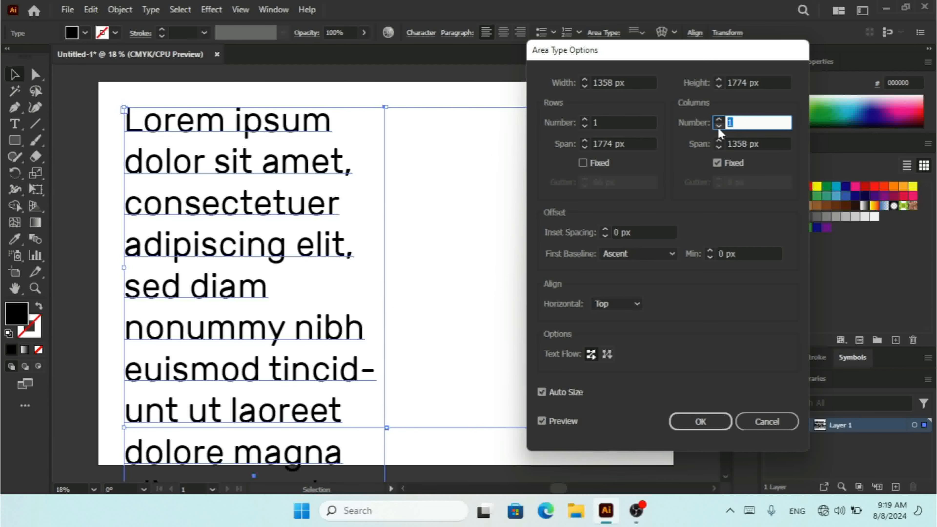
pyautogui.click(765, 145)
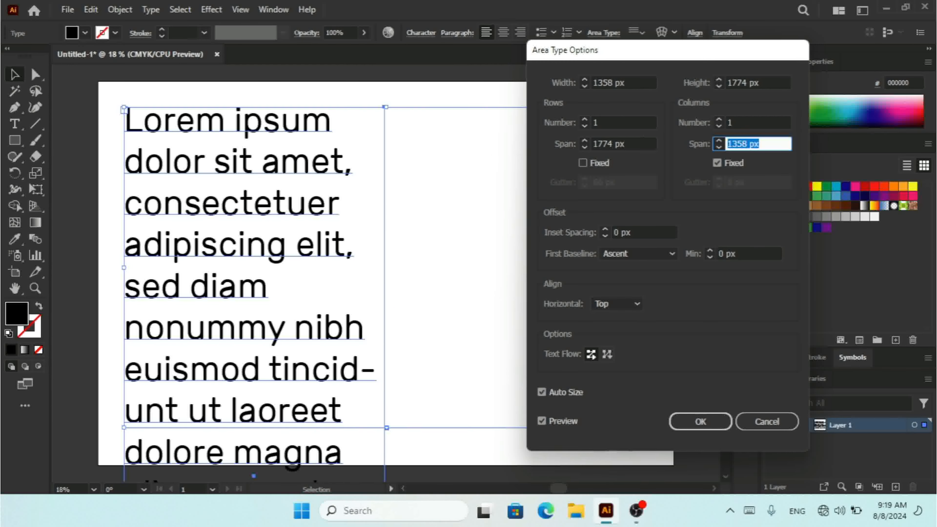
pyautogui.write('0')
# - Set the row span to 0 px and cancel the Area Type Options dialog
pyautogui.click(632, 231)
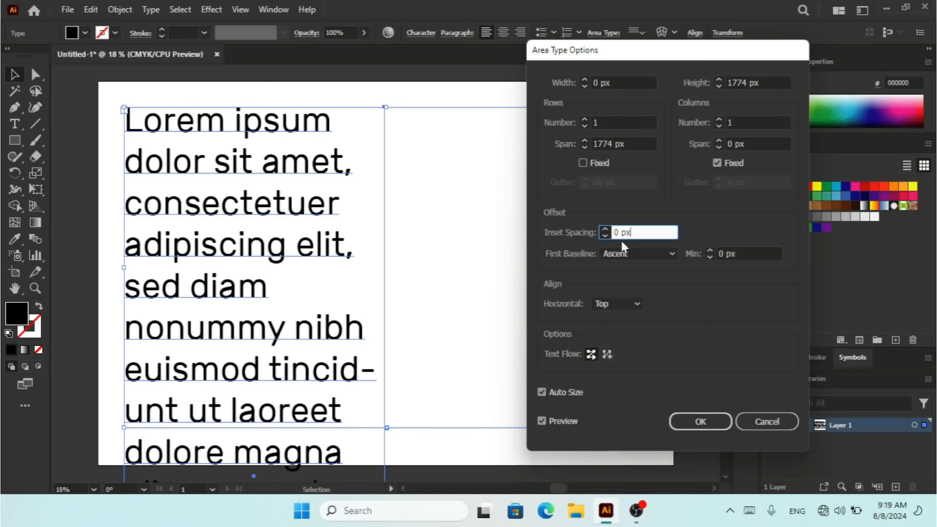
pyautogui.click(638, 144)
pyautogui.write('0')
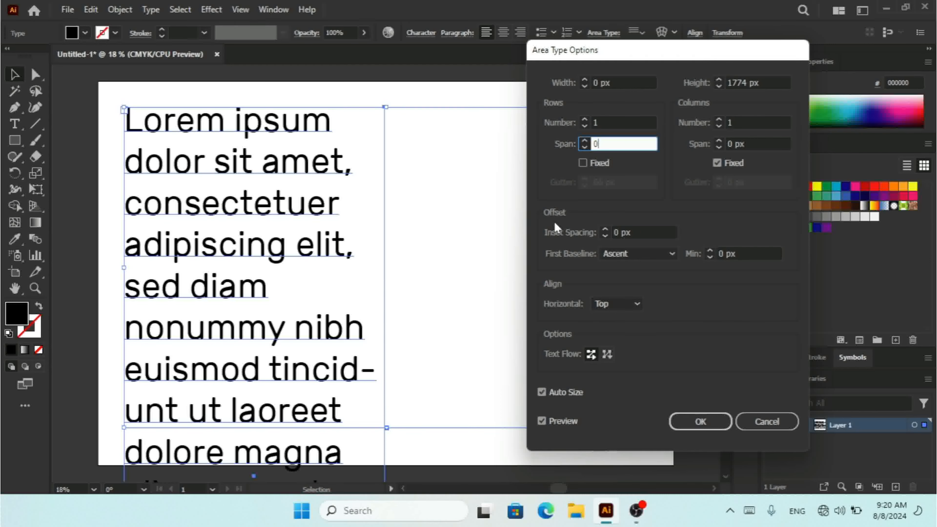
pyautogui.click(641, 232)
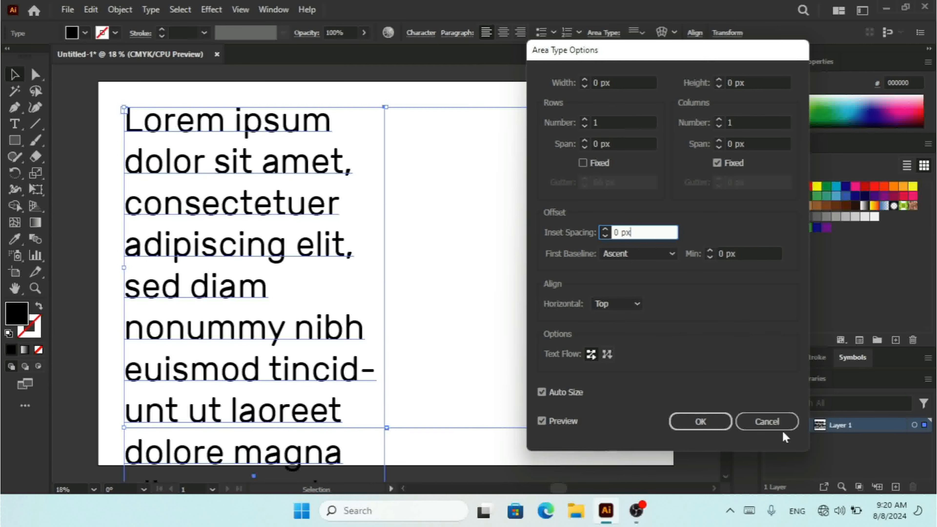
pyautogui.click(768, 424)
pyautogui.click(770, 426)
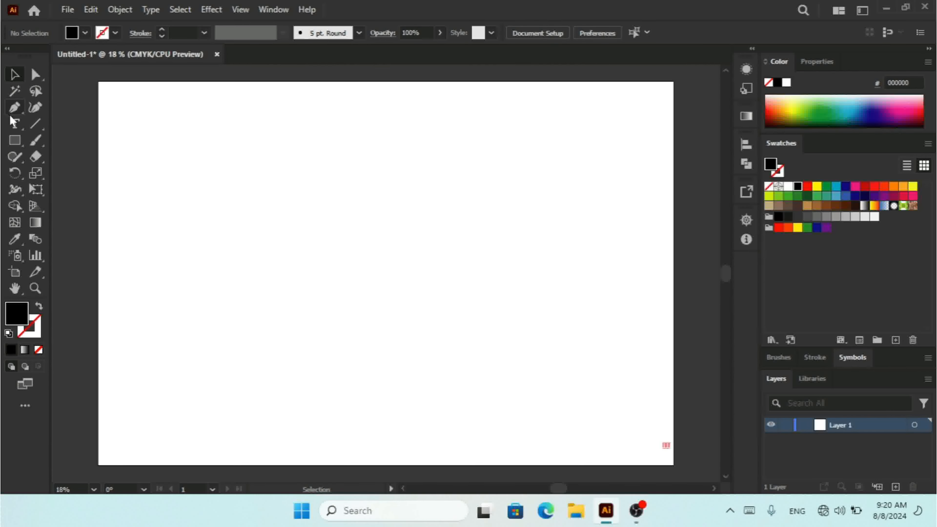
# - Draw a new area text frame across the artboard with the Type tool and open its Area Type Options
pyautogui.click(14, 128)
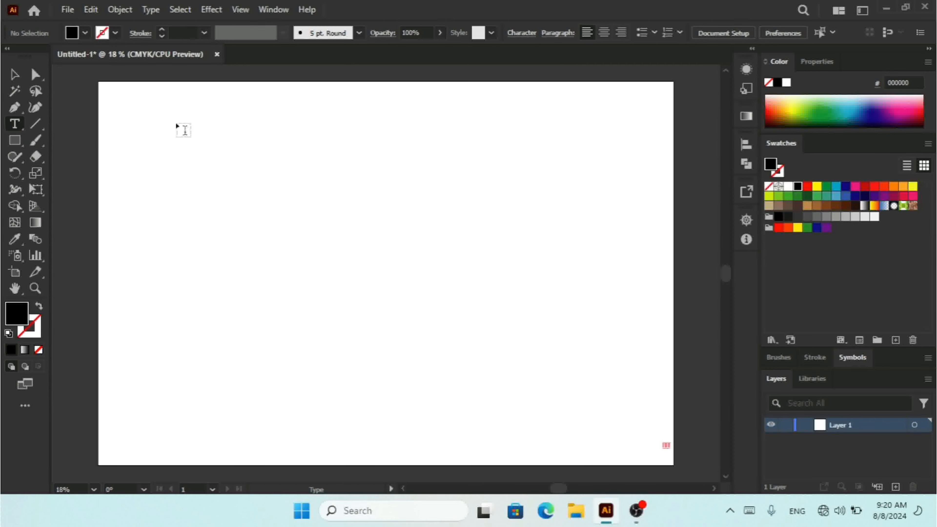
pyautogui.moveTo(139, 109); pyautogui.dragTo(637, 434)
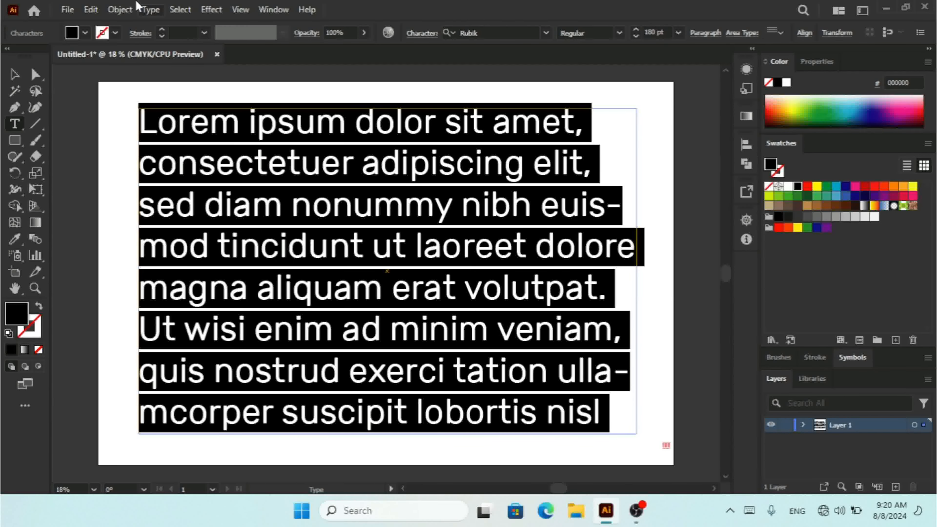
pyautogui.click(150, 9)
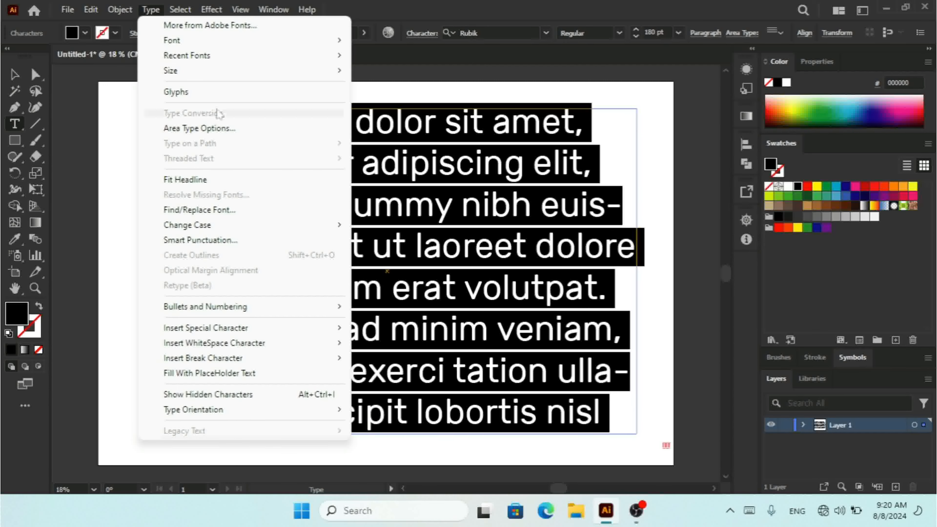
pyautogui.click(207, 128)
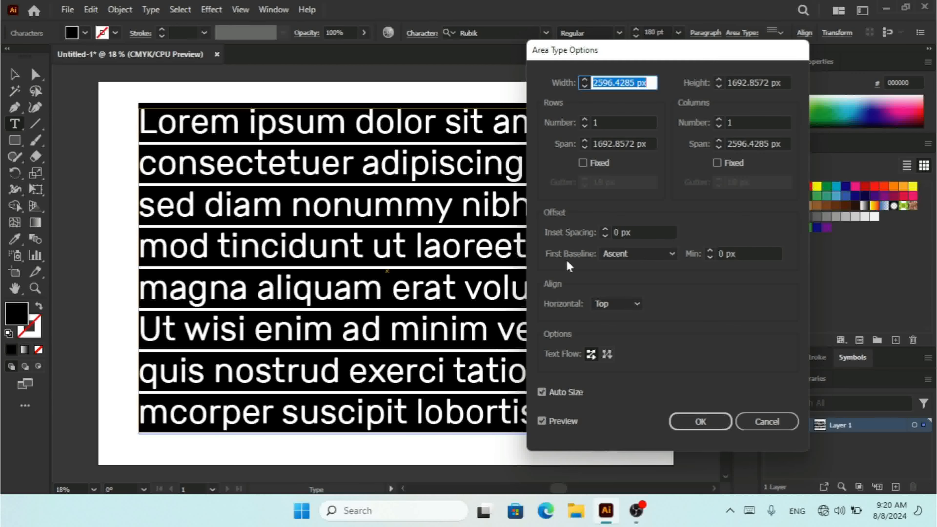
# - Increase the inset spacing to 40 px
pyautogui.click(610, 232)
pyautogui.write('8')
pyautogui.click(609, 229)
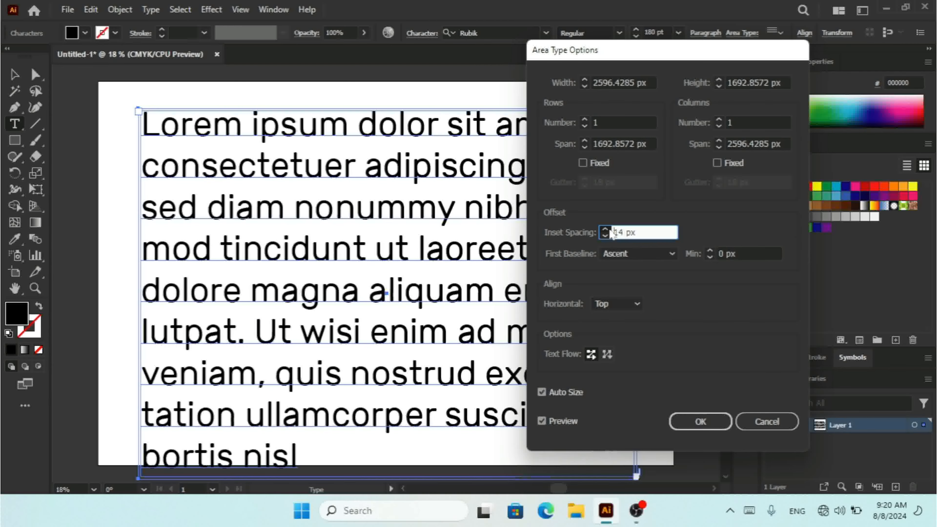
pyautogui.click(609, 229)
pyautogui.click(610, 229)
pyautogui.click(610, 229)
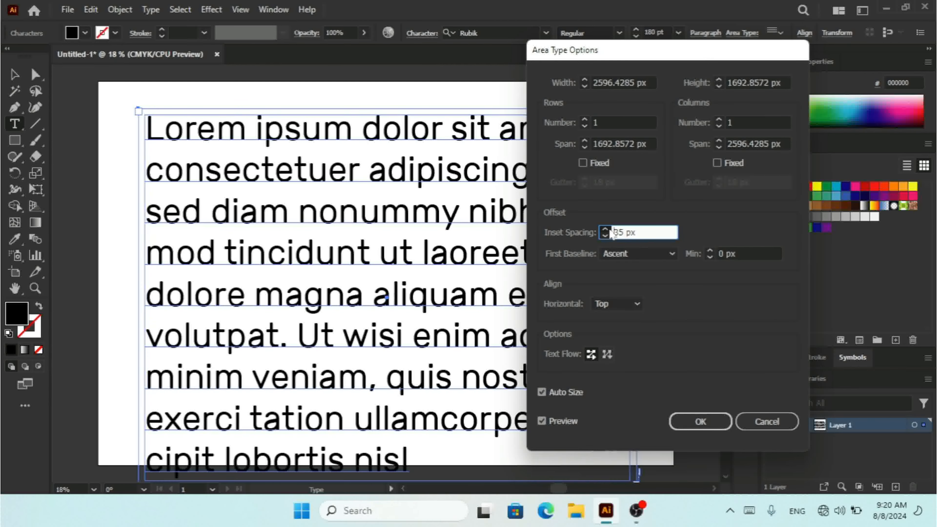
pyautogui.click(610, 229)
pyautogui.click(610, 229)
pyautogui.click(610, 229)
pyautogui.click(610, 229)
pyautogui.click(610, 229)
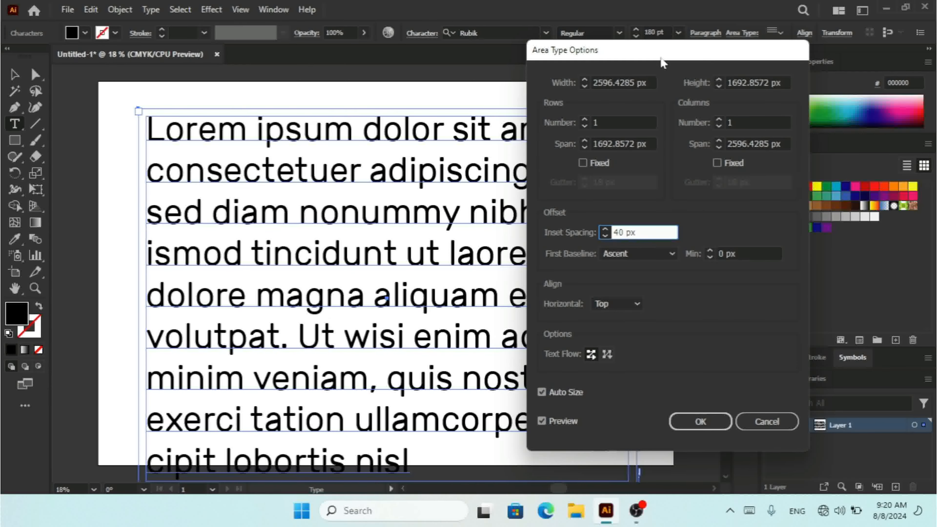
pyautogui.moveTo(658, 56); pyautogui.dragTo(665, 92)
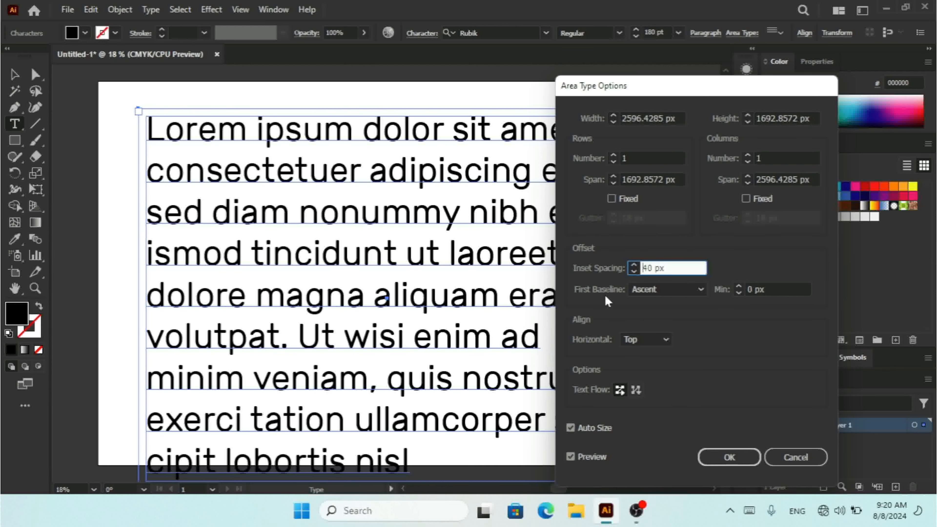
# - Set the inset spacing to 0 px and choose Cap Height as the first baseline
pyautogui.moveTo(675, 264); pyautogui.dragTo(605, 260)
pyautogui.write('0')
pyautogui.click(658, 292)
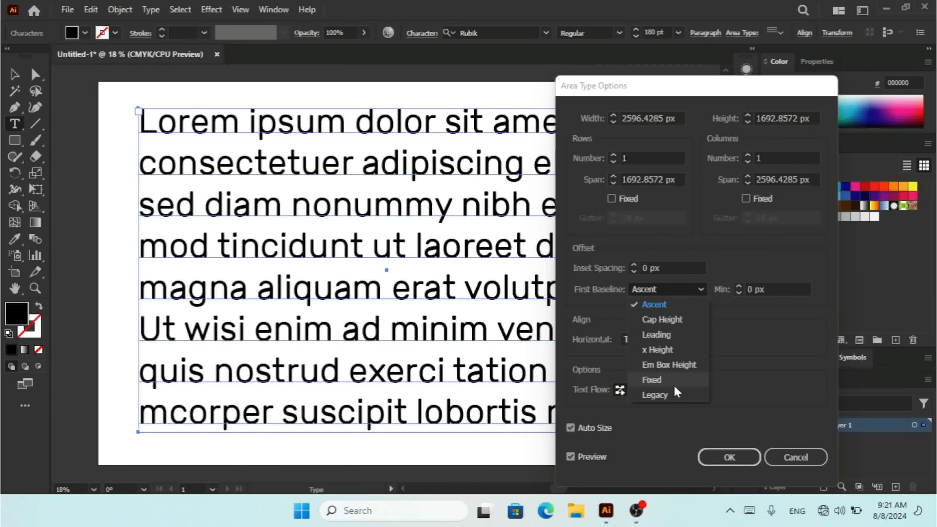
pyautogui.click(661, 320)
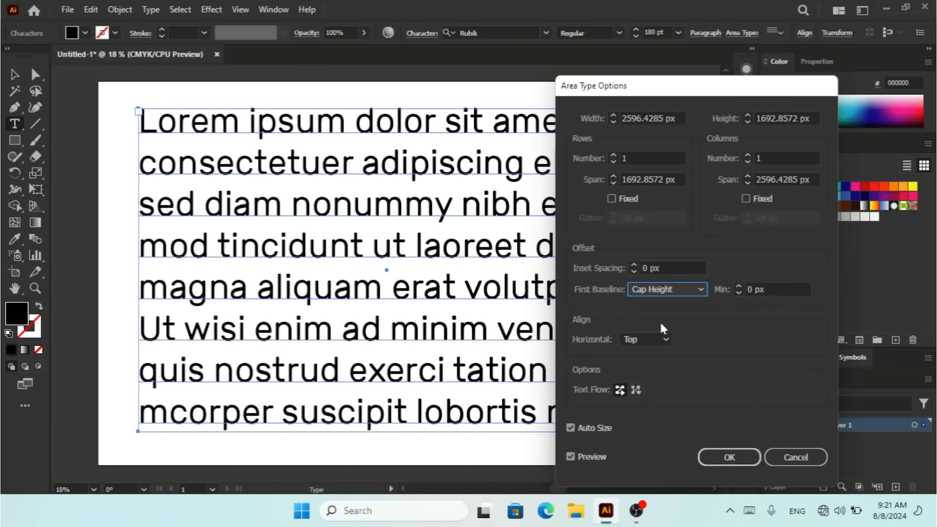
# - Increase the first baseline minimum to 60 px
pyautogui.click(738, 287)
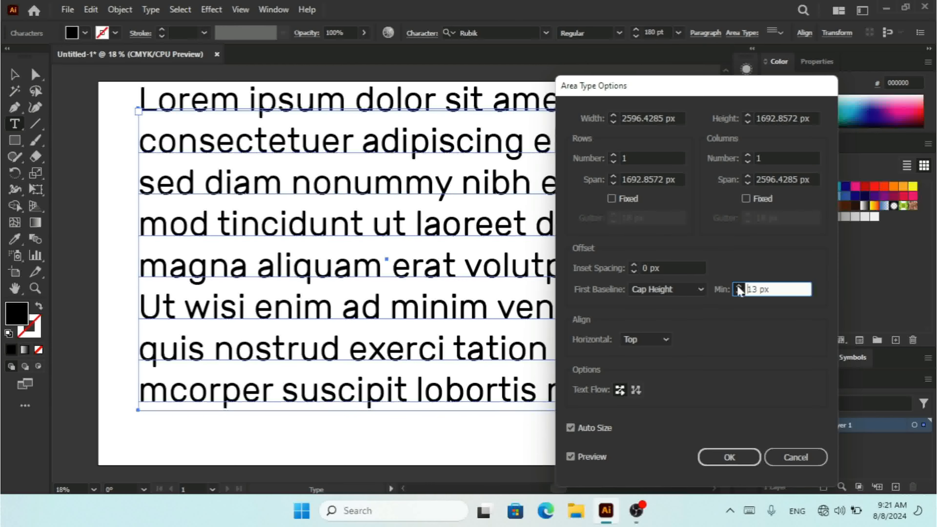
pyautogui.click(738, 286)
pyautogui.click(738, 286)
pyautogui.click(738, 287)
pyautogui.click(738, 286)
pyautogui.click(738, 286)
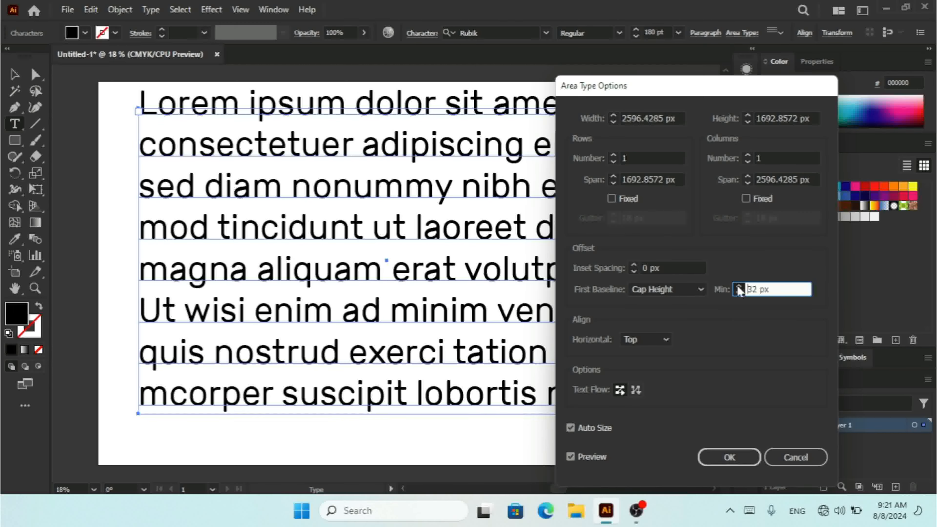
pyautogui.click(738, 287)
pyautogui.click(738, 287)
pyautogui.click(739, 286)
pyautogui.click(738, 287)
pyautogui.click(738, 287)
pyautogui.click(738, 287)
pyautogui.click(738, 287)
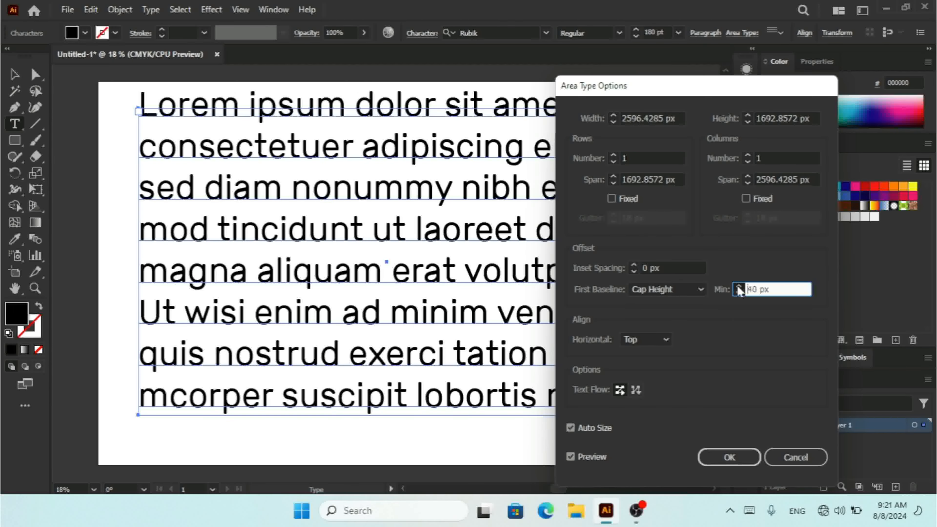
pyautogui.click(738, 286)
pyautogui.click(738, 287)
pyautogui.click(738, 286)
pyautogui.click(738, 287)
pyautogui.click(738, 286)
pyautogui.click(738, 286)
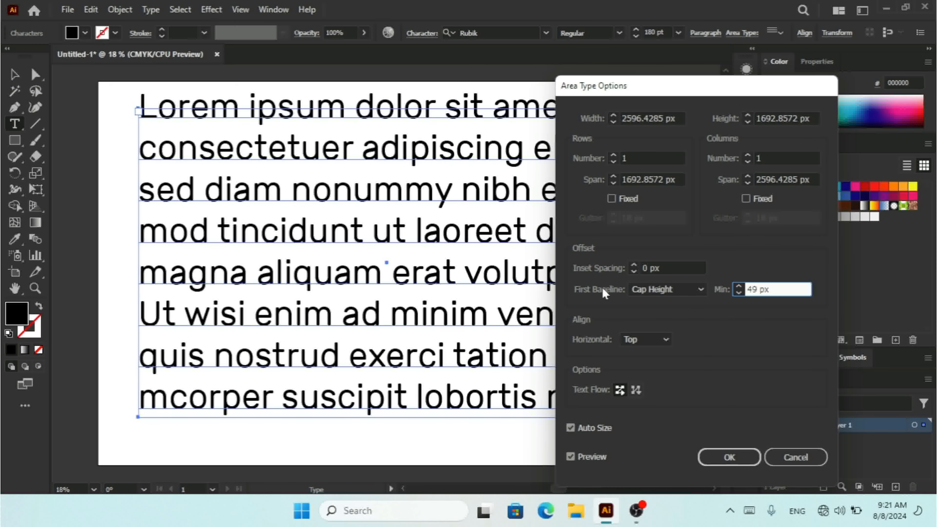
pyautogui.click(737, 287)
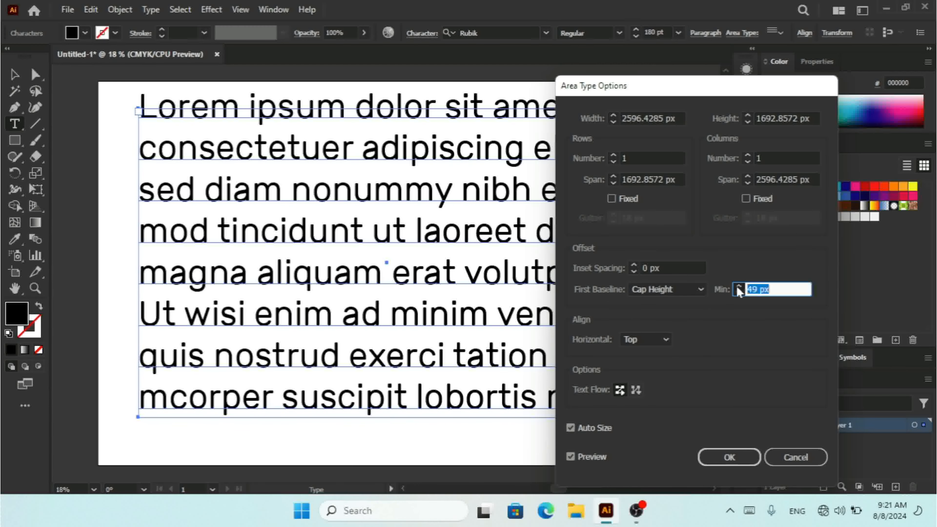
pyautogui.click(683, 290)
pyautogui.click(660, 335)
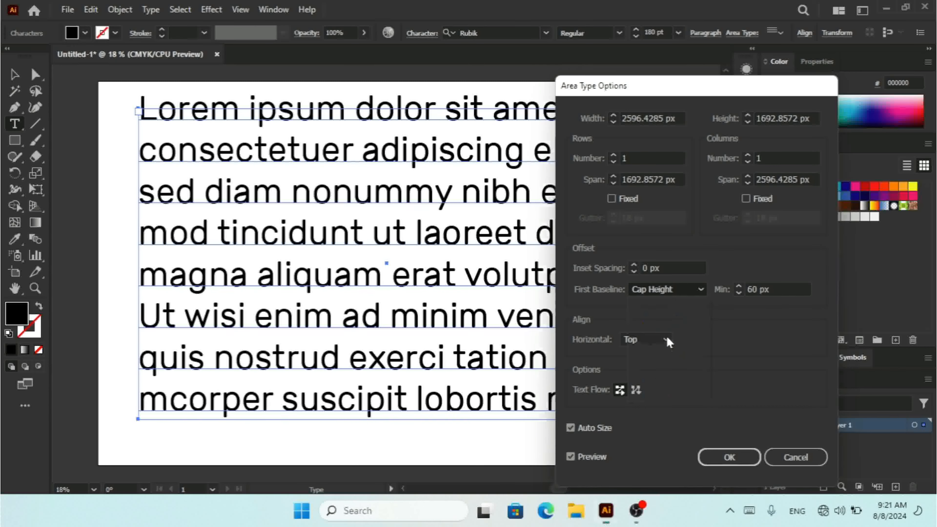
# - Set the first baseline to x Height and its minimum to 0 px
pyautogui.click(738, 287)
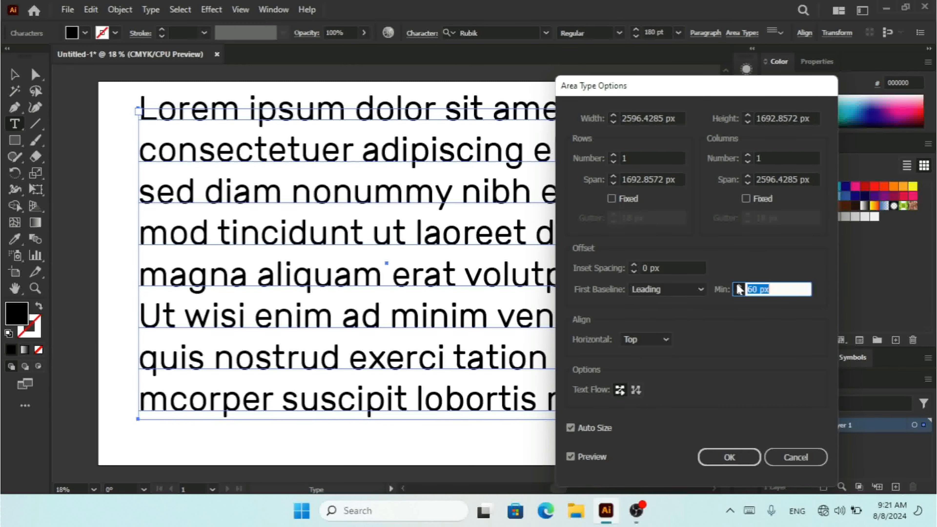
pyautogui.click(683, 290)
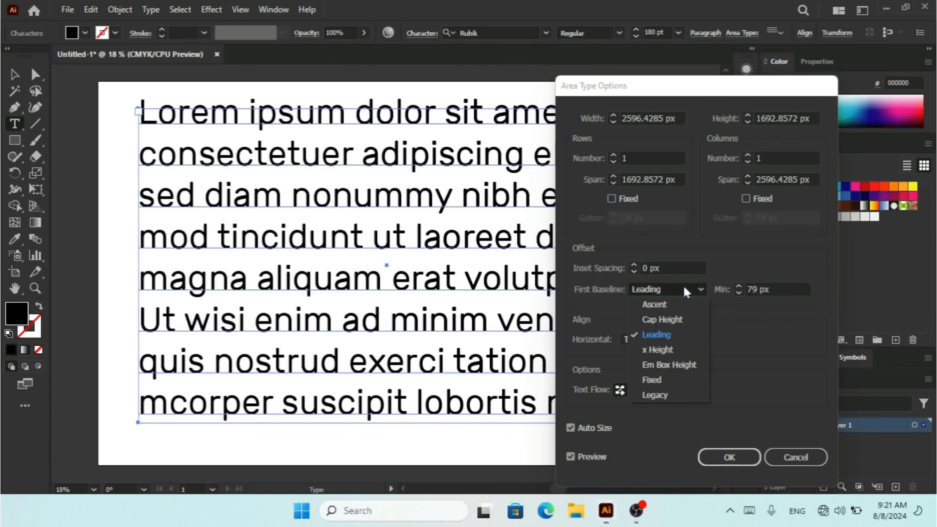
pyautogui.click(672, 359)
pyautogui.press('Down')
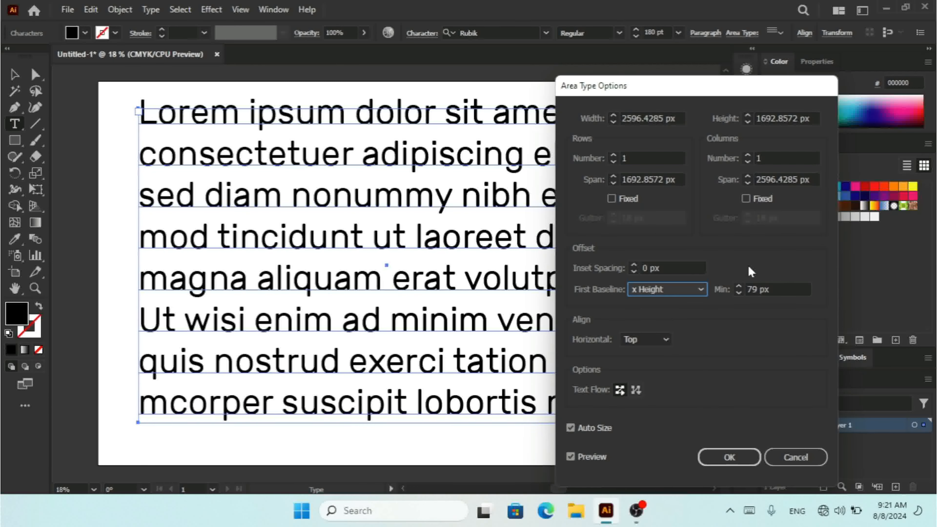
pyautogui.click(741, 290)
pyautogui.click(739, 286)
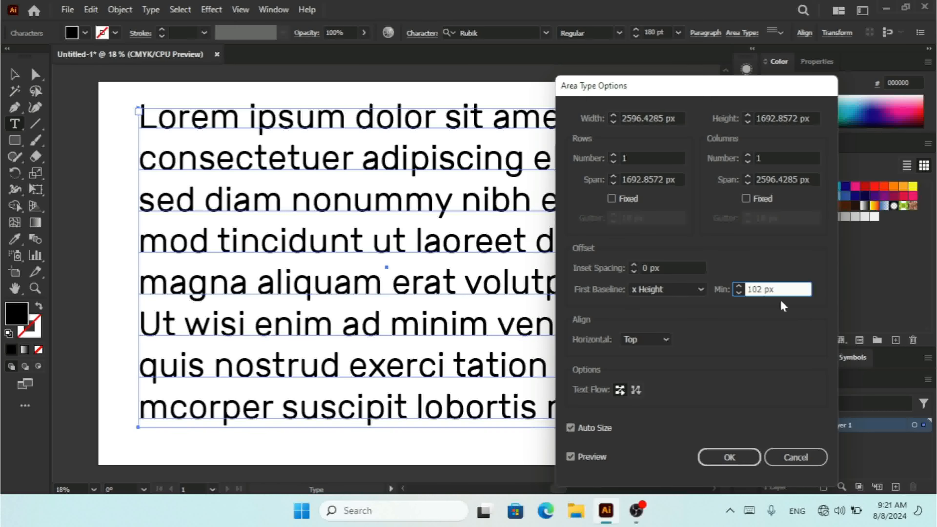
pyautogui.moveTo(788, 289); pyautogui.dragTo(747, 289)
pyautogui.write('0')
# - Try the Center, Bottom and Justify alignment options, returning alignment to Top
pyautogui.click(645, 344)
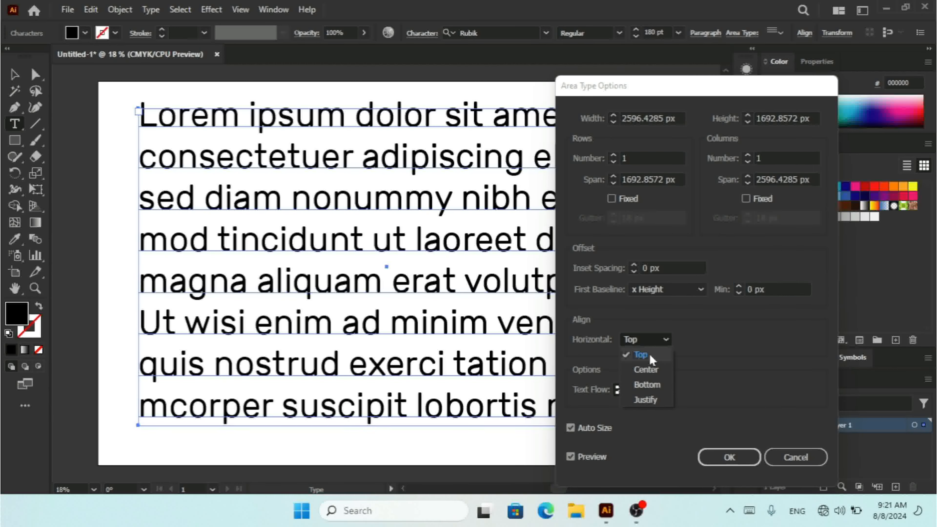
pyautogui.click(650, 366)
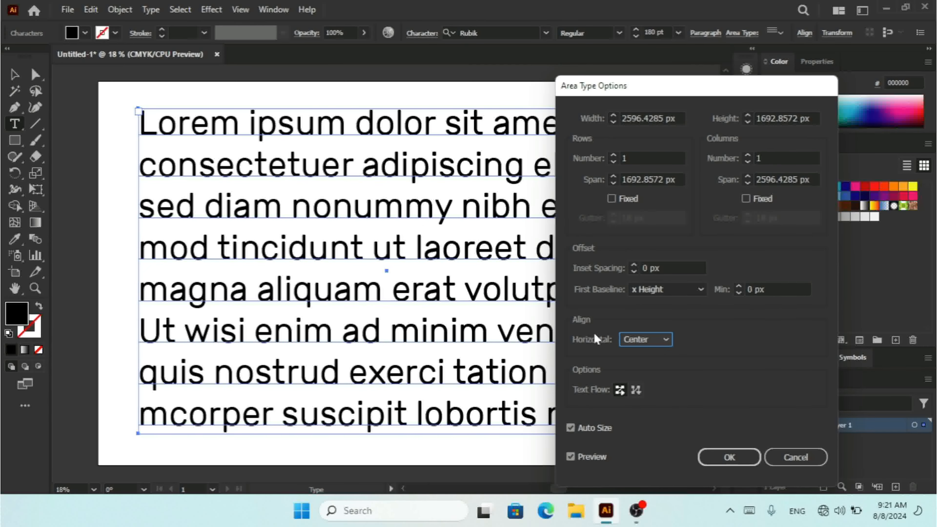
pyautogui.click(641, 341)
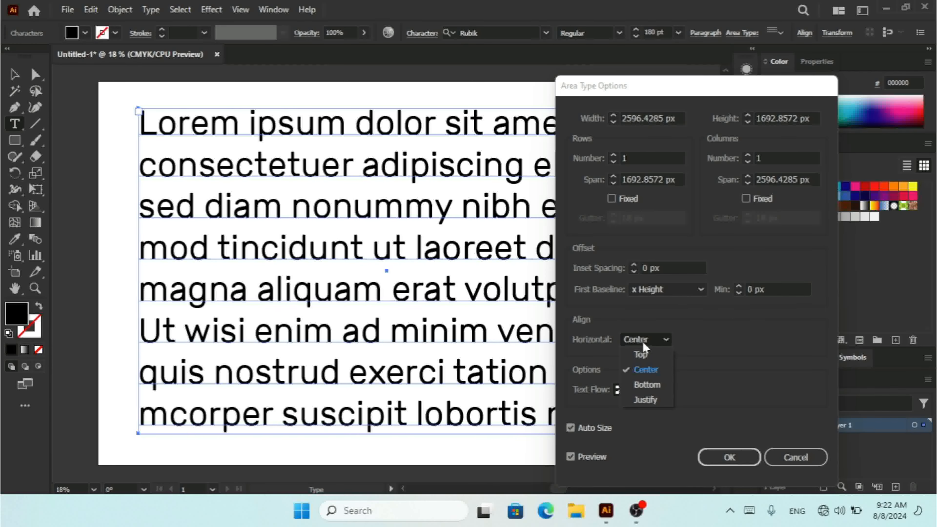
pyautogui.click(648, 385)
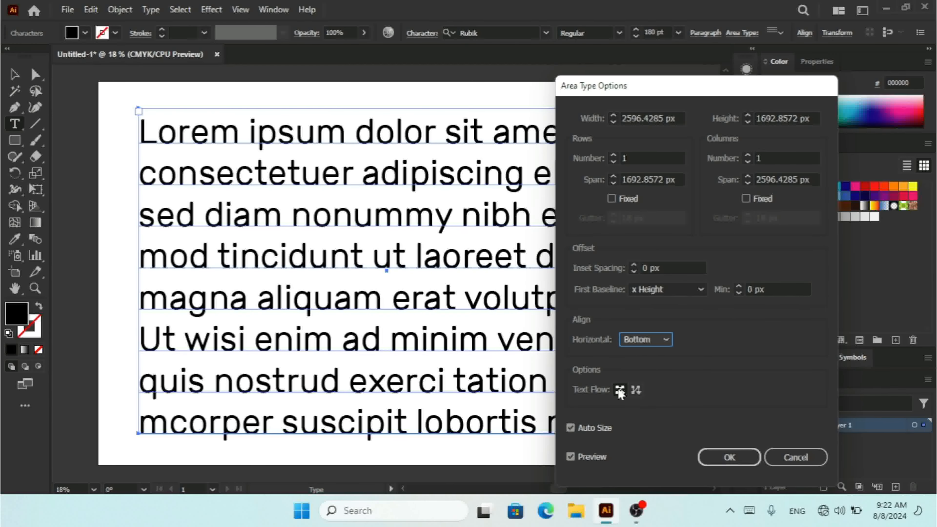
pyautogui.click(635, 340)
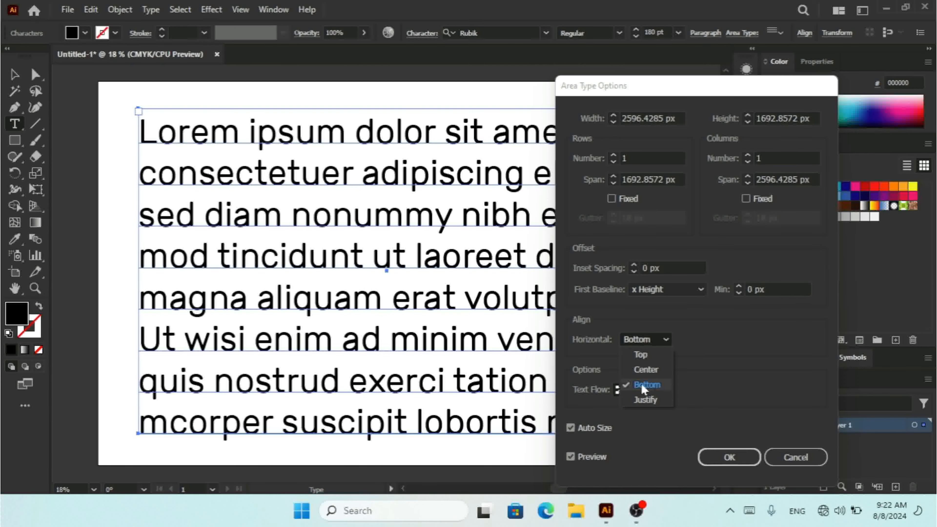
pyautogui.click(644, 400)
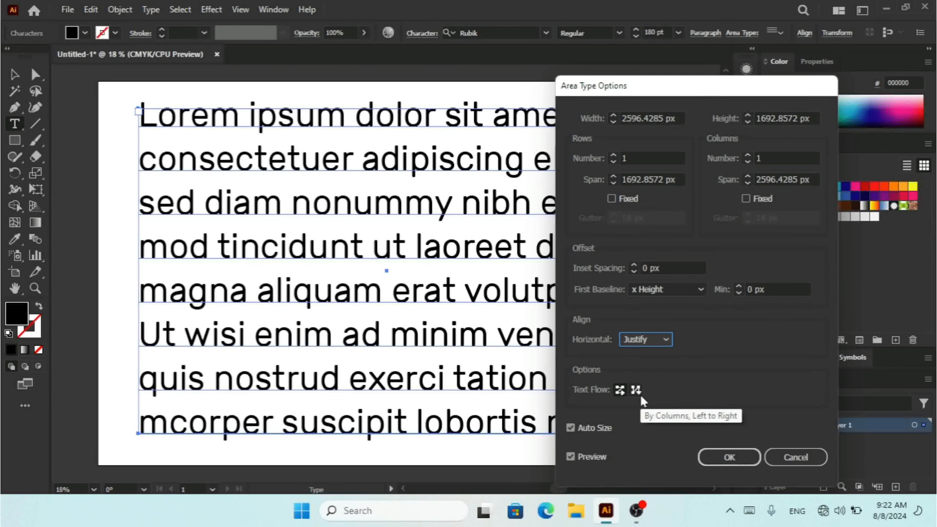
pyautogui.click(657, 335)
pyautogui.click(648, 352)
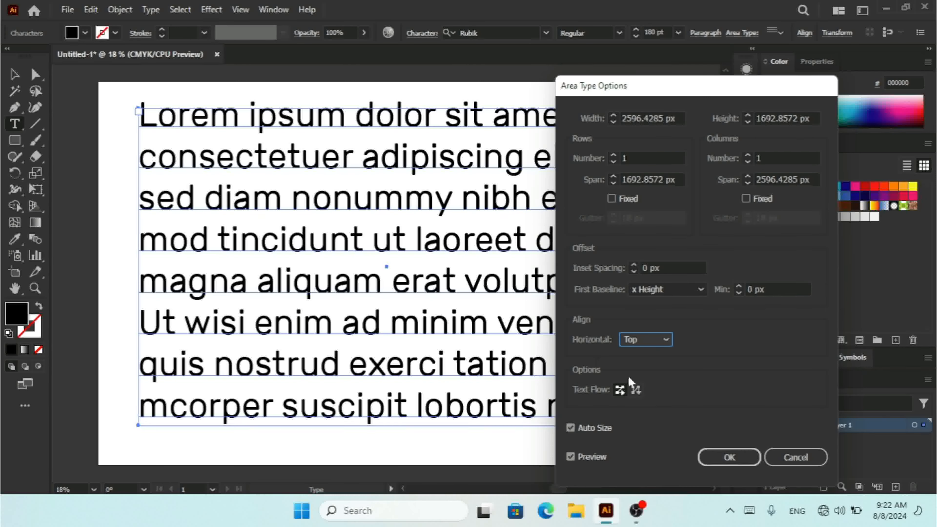
# - Split the area text into 3 rows and 3 columns
pyautogui.click(635, 390)
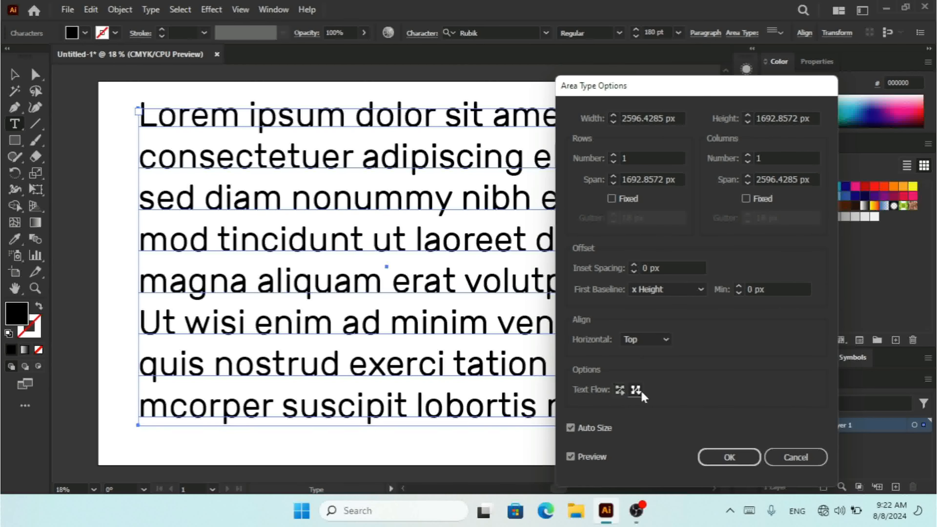
pyautogui.click(620, 390)
pyautogui.click(613, 158)
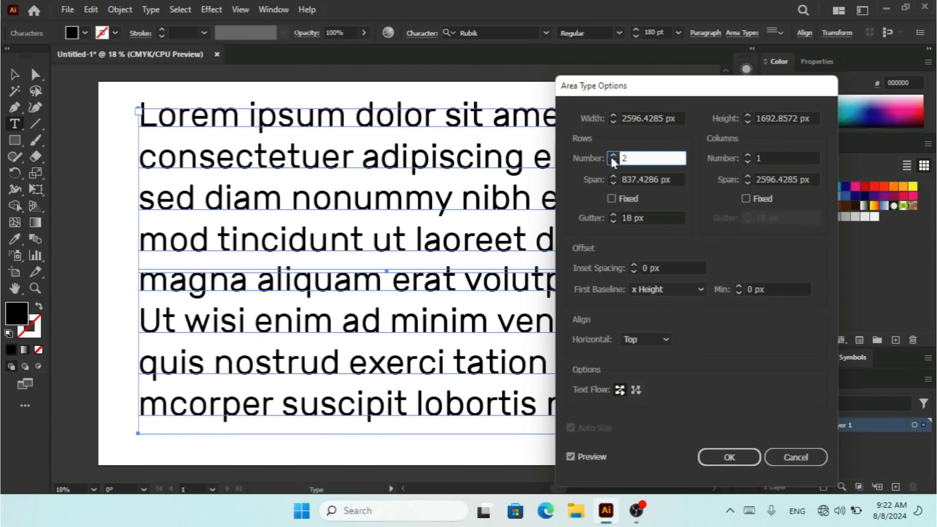
pyautogui.click(612, 158)
pyautogui.click(747, 159)
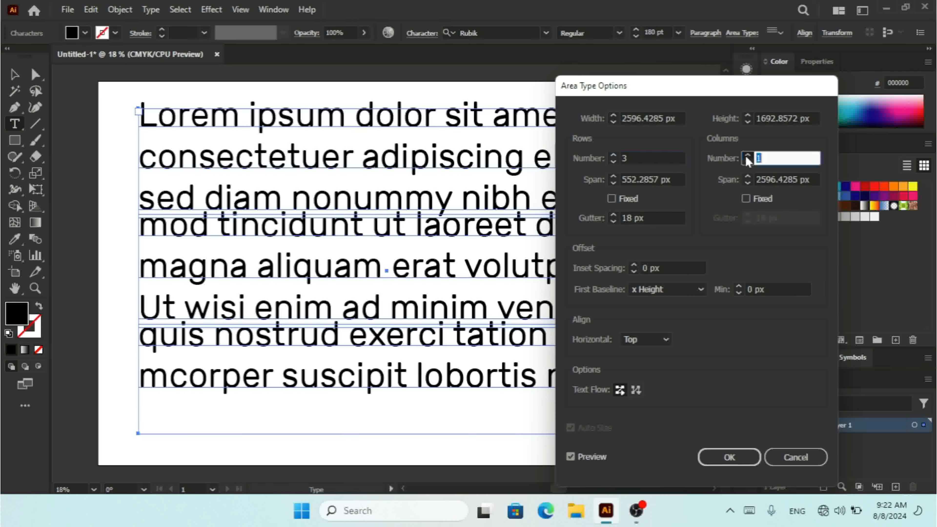
pyautogui.click(747, 158)
pyautogui.click(747, 158)
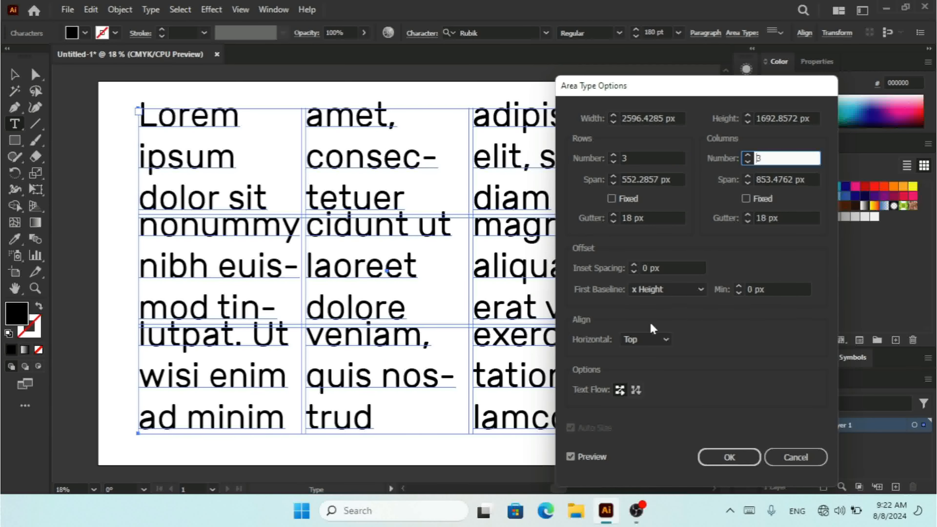
# - Switch the text flow to By Columns, Left to Right and back to By Rows
pyautogui.click(636, 390)
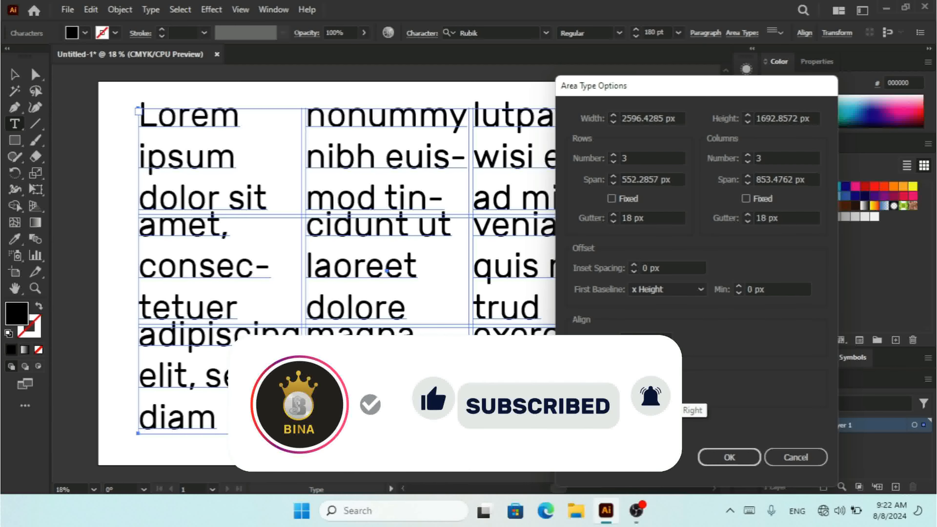
pyautogui.click(621, 390)
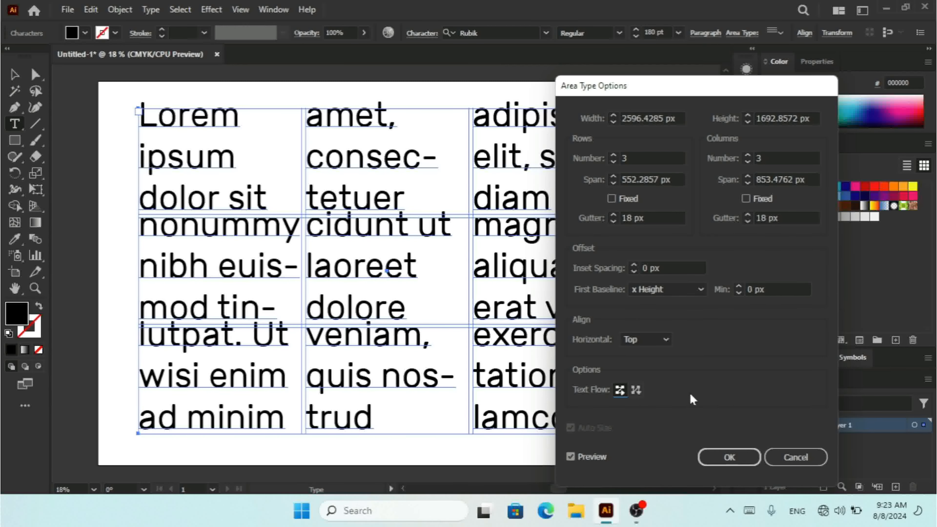
# - Reset rows and columns to 1 each and cancel the Area Type Options dialog
pyautogui.click(614, 162)
pyautogui.click(614, 163)
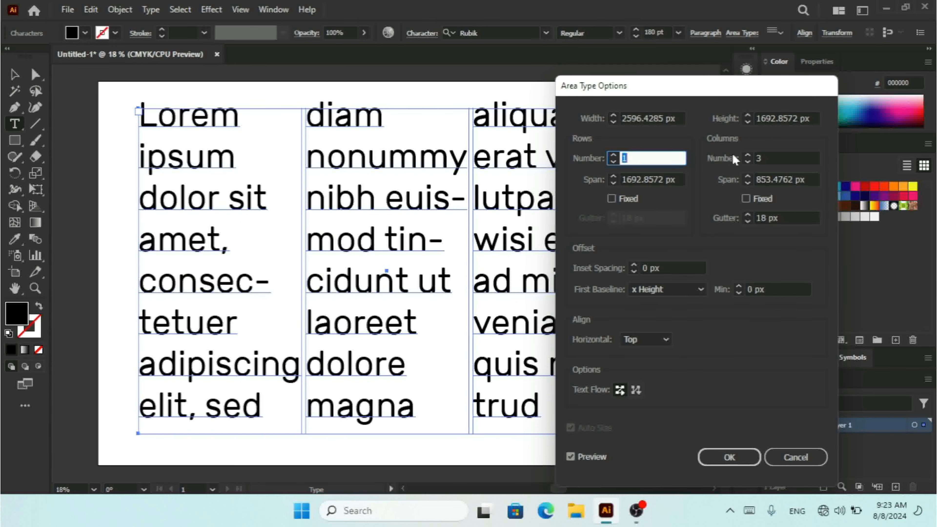
pyautogui.click(745, 163)
pyautogui.click(745, 162)
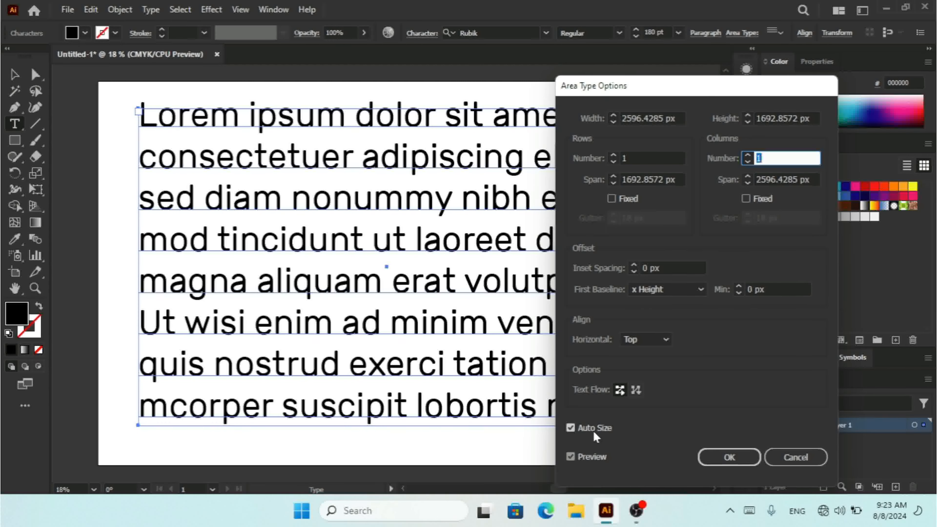
pyautogui.click(802, 459)
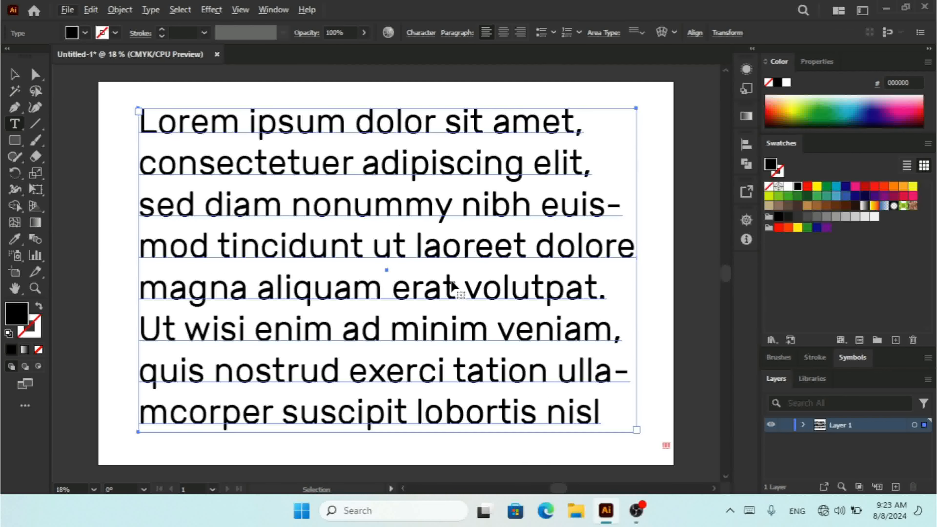
# - Enlarge the text frame with the Selection tool by extending its bottom edge and widening it to the right
pyautogui.hotkey('ctrl', '-')
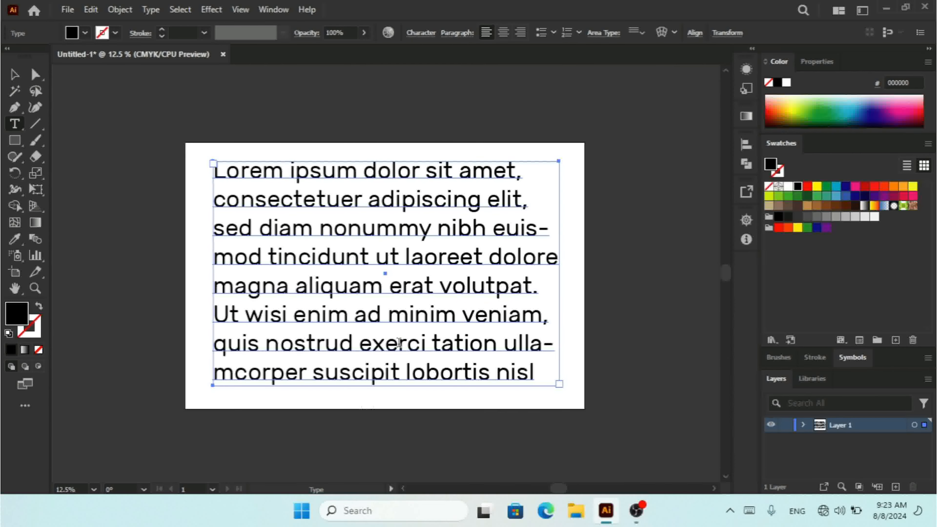
pyautogui.click(14, 75)
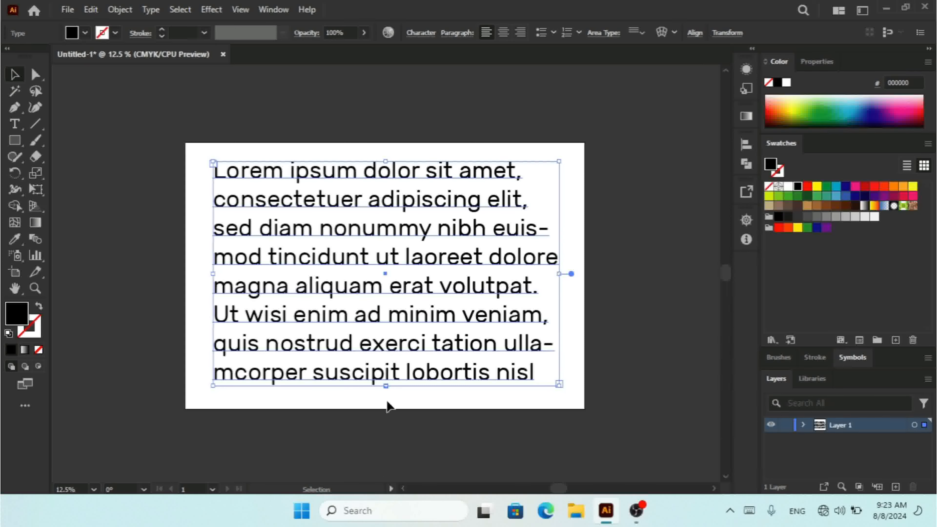
pyautogui.moveTo(386, 387); pyautogui.dragTo(386, 459)
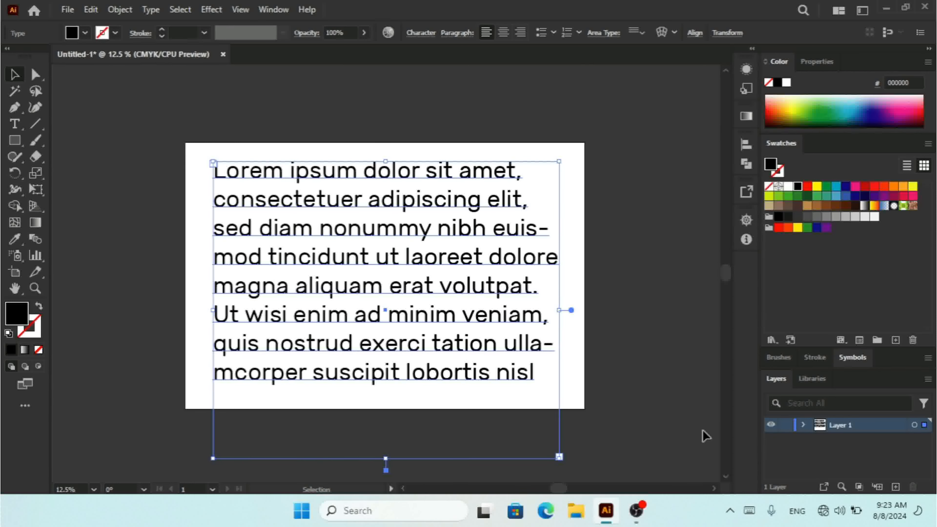
pyautogui.scroll(-3, 726, 476)
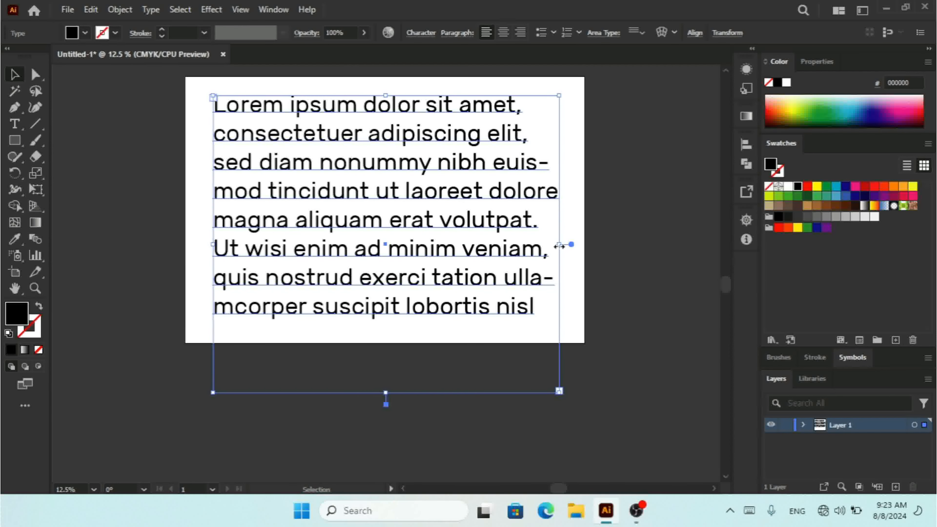
pyautogui.moveTo(559, 245); pyautogui.dragTo(653, 239)
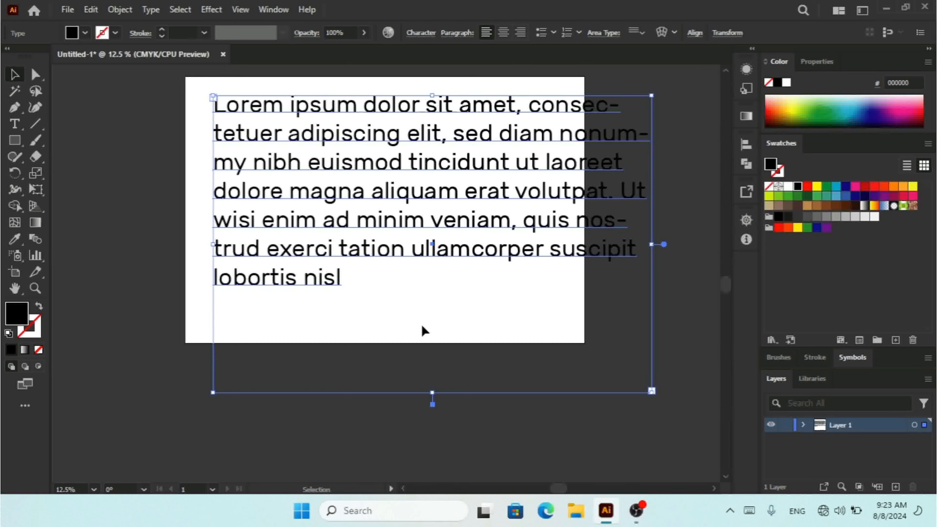
# - Turn on Auto Size in the text frame's Area Type Options and apply it
pyautogui.click(148, 10)
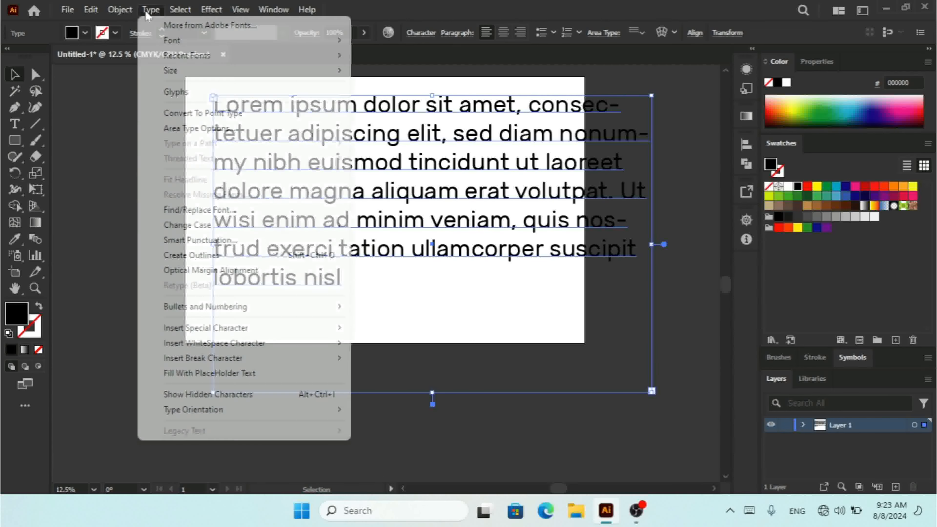
pyautogui.click(228, 129)
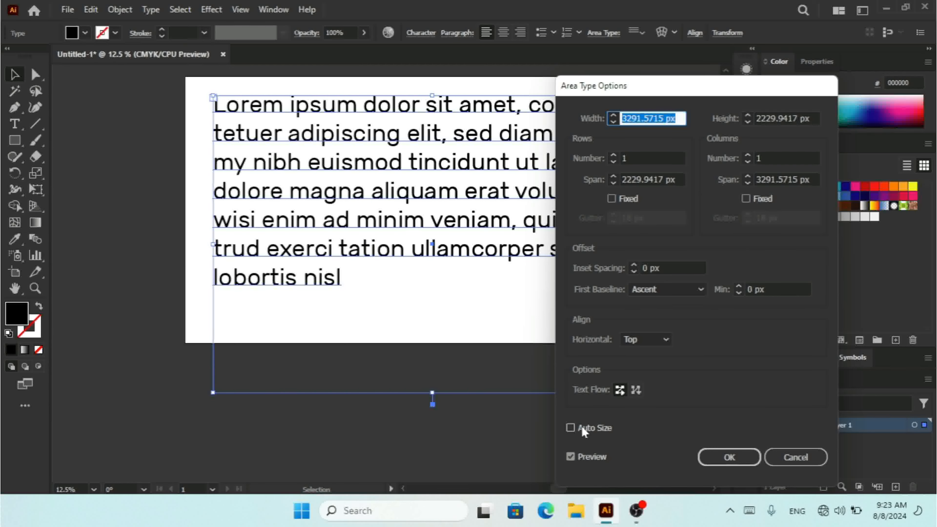
pyautogui.click(583, 428)
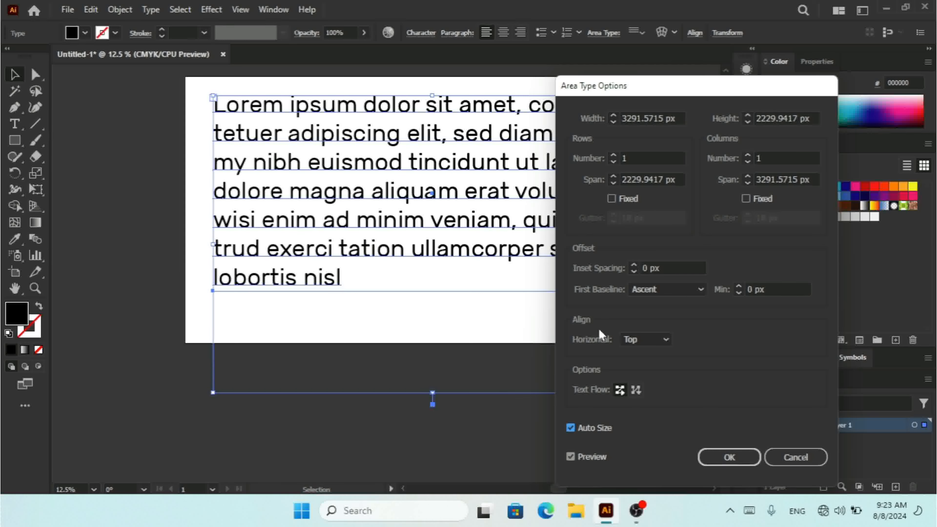
pyautogui.click(717, 459)
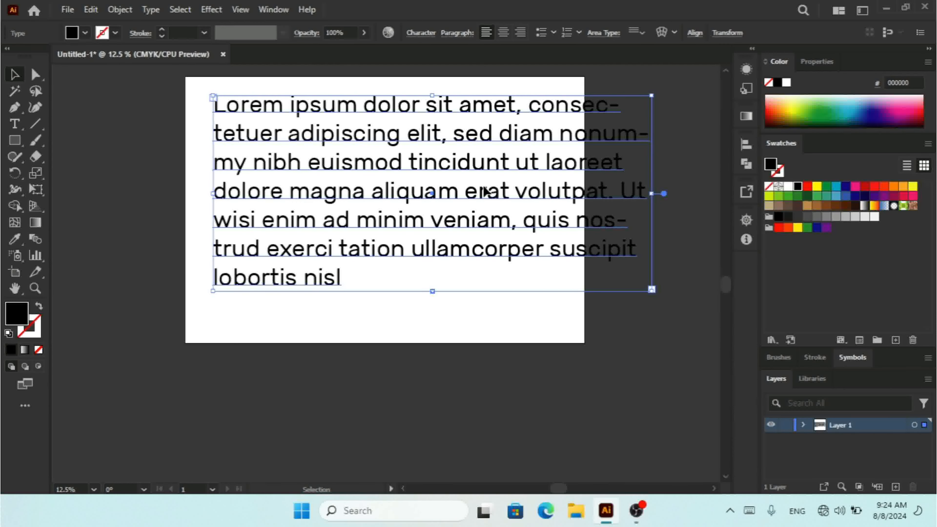
# - Move the text frame slightly and delete it from the artboard
pyautogui.moveTo(485, 192); pyautogui.dragTo(467, 206)
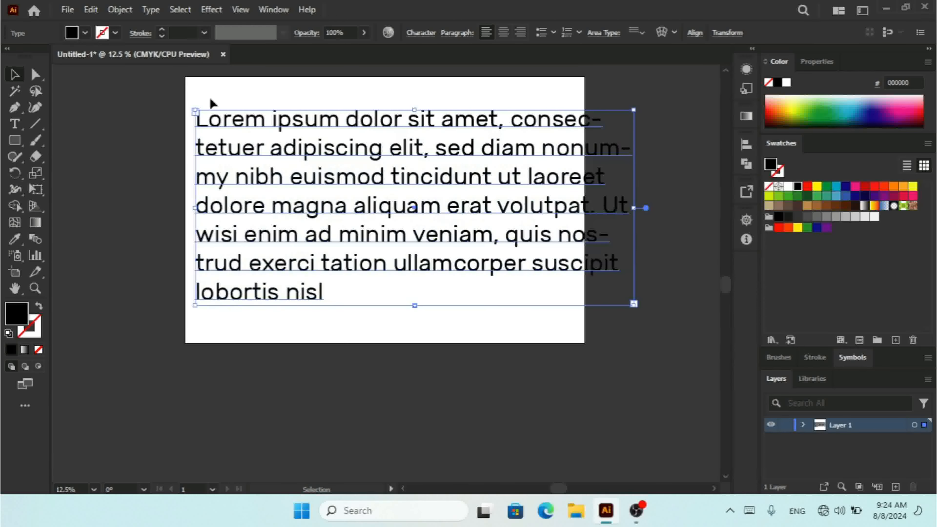
pyautogui.click(151, 9)
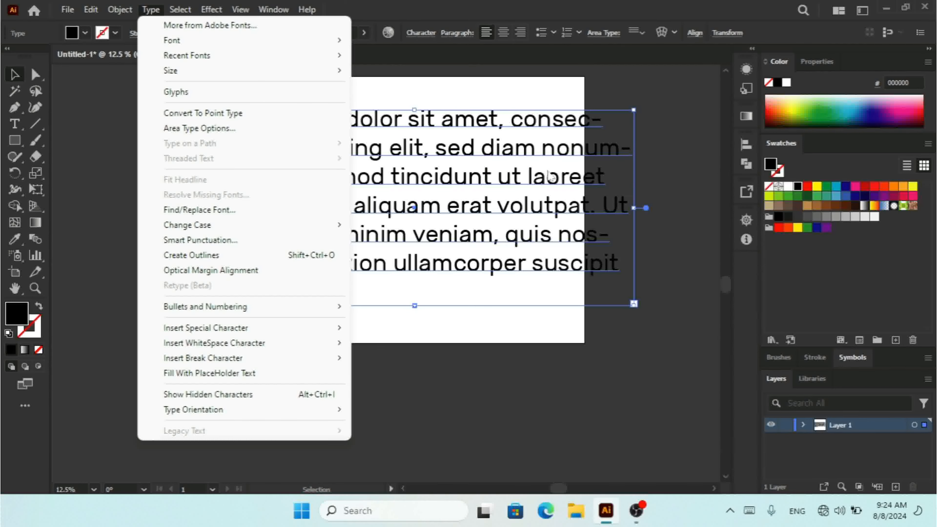
pyautogui.click(481, 164)
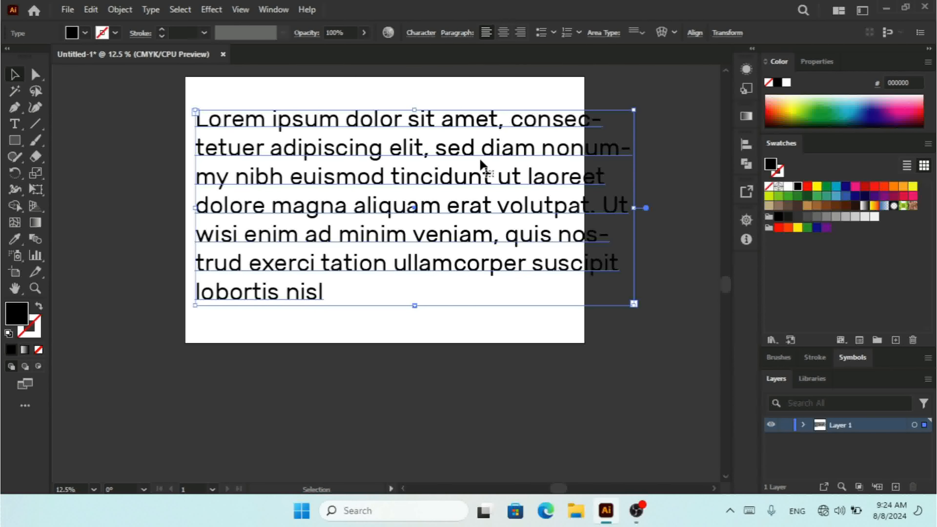
pyautogui.press('Delete')
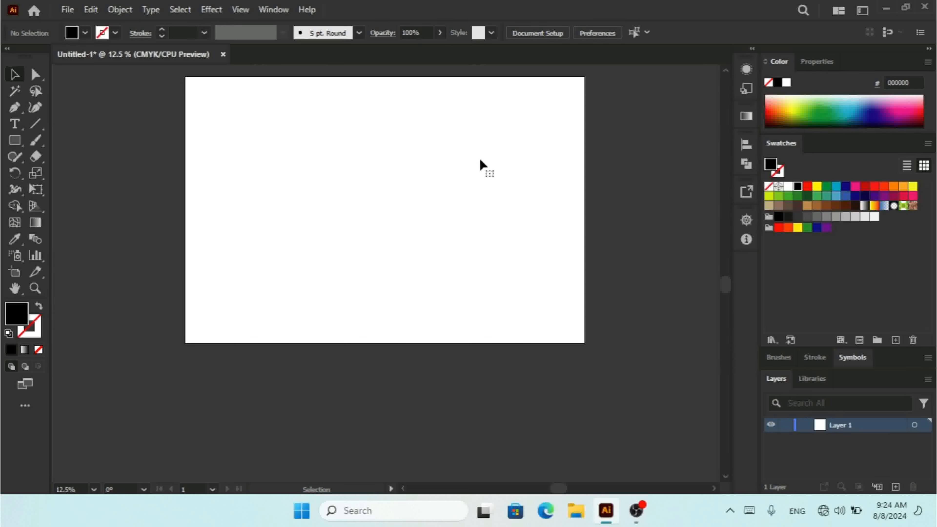
pyautogui.hotkey('ctrl', '=')
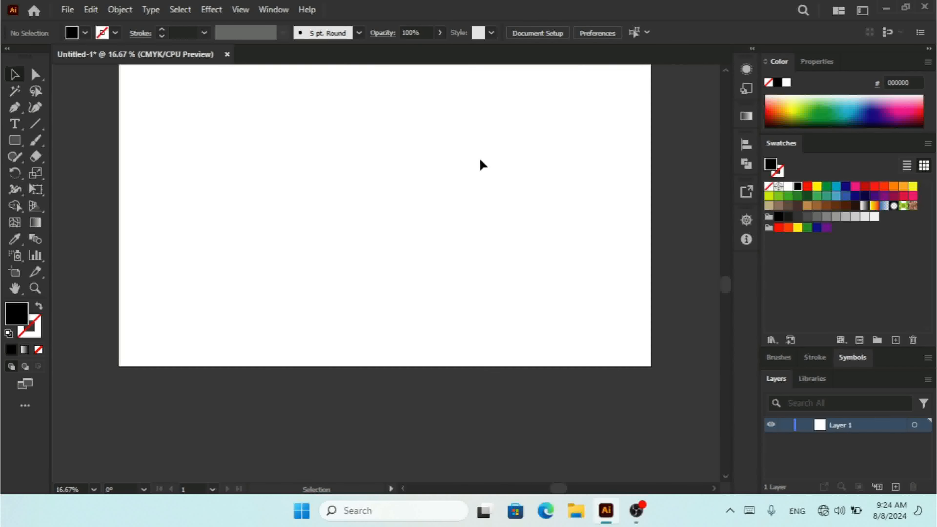